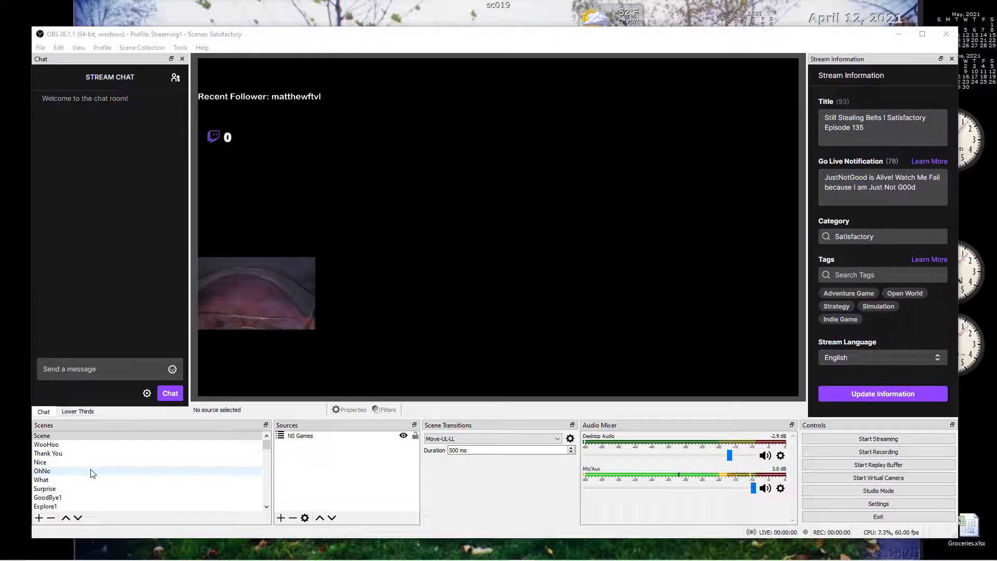
Inspect the first scene's nested NS Games source and the NS Games scene's own sources, briefly showing and re-hiding Display Capture.
{"action": "left_click", "coordinate": [54, 435]}
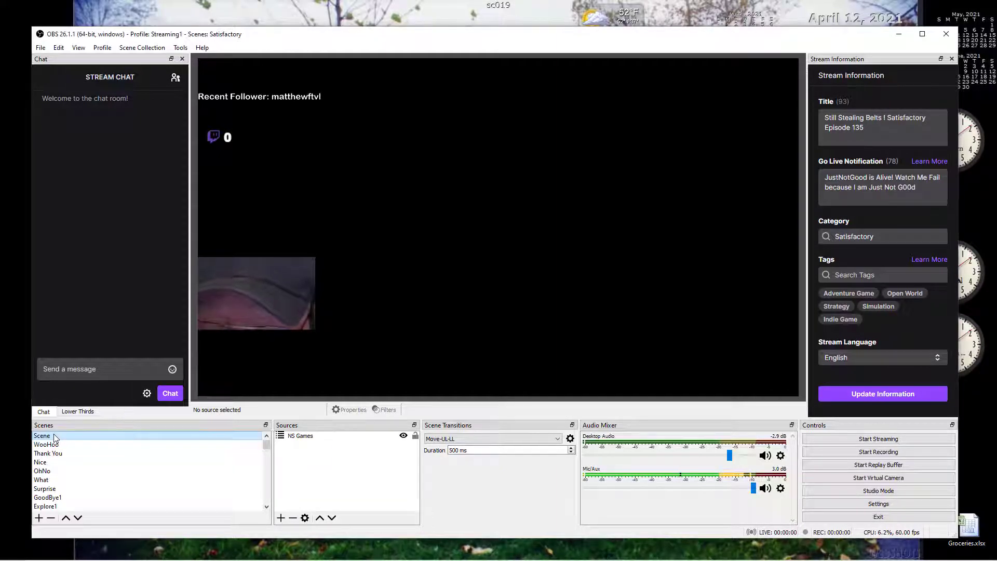
{"action": "left_click", "coordinate": [303, 437]}
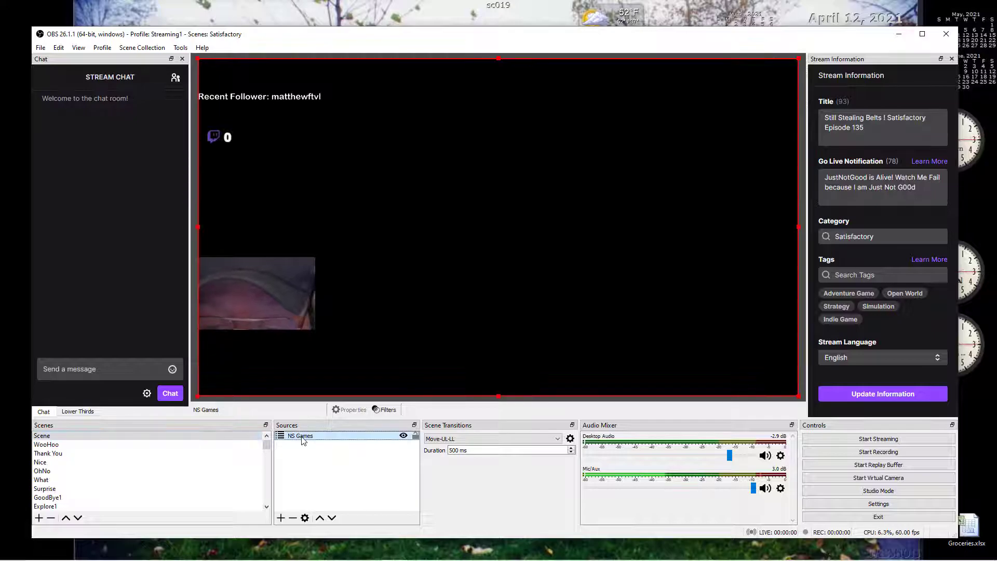
{"action": "left_click_drag", "start_coordinate": [267, 444], "coordinate": [269, 474]}
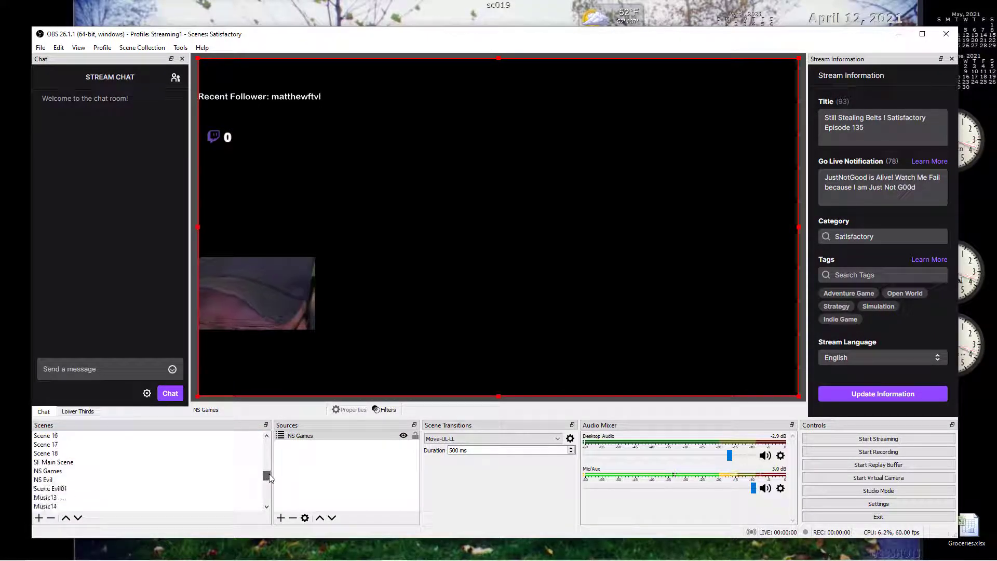
{"action": "left_click", "coordinate": [99, 472]}
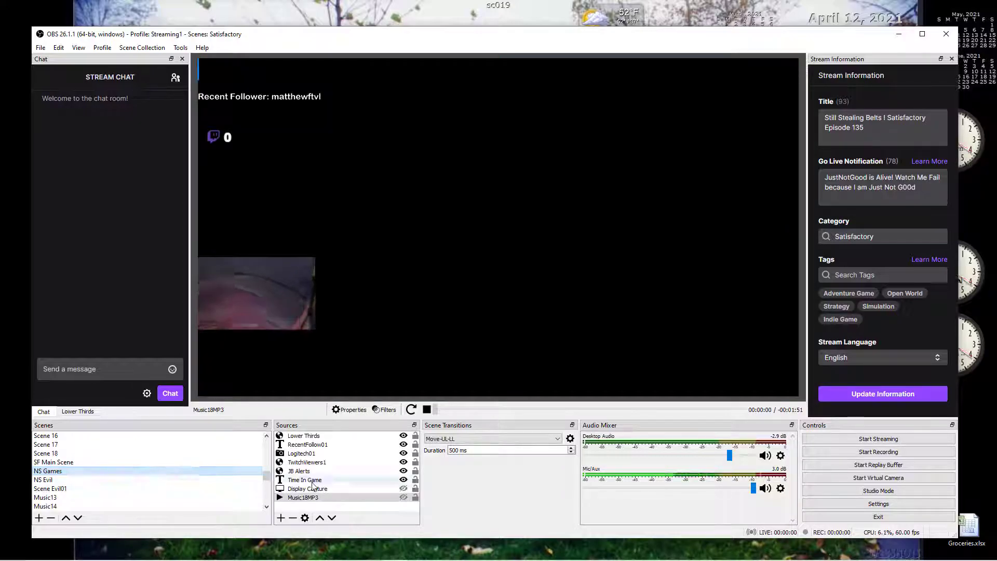
{"action": "left_click", "coordinate": [302, 445]}
{"action": "left_click", "coordinate": [300, 452]}
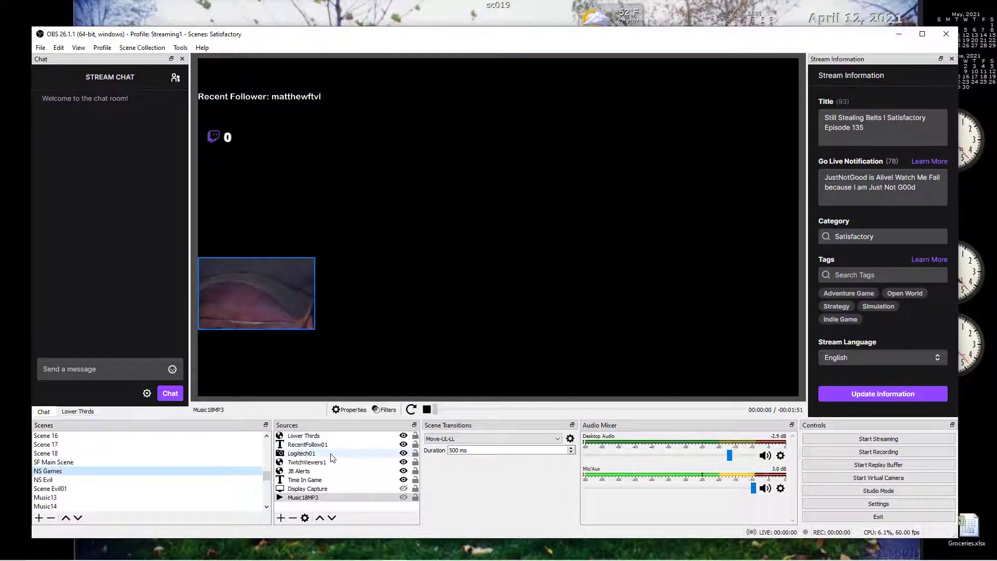
{"action": "left_click", "coordinate": [324, 463]}
{"action": "left_click", "coordinate": [321, 470]}
{"action": "left_click", "coordinate": [315, 463]}
{"action": "left_click", "coordinate": [316, 481]}
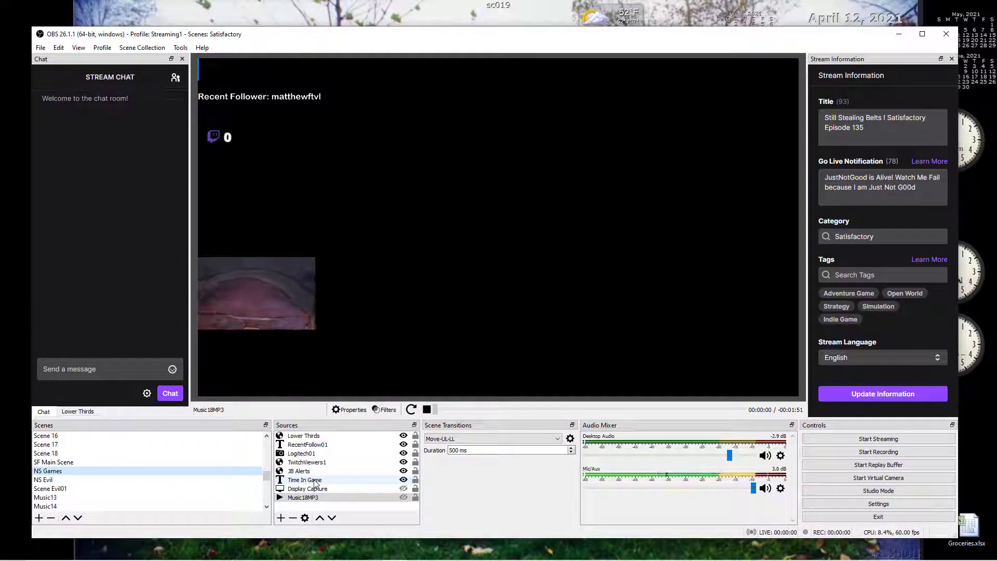
{"action": "left_click", "coordinate": [320, 489]}
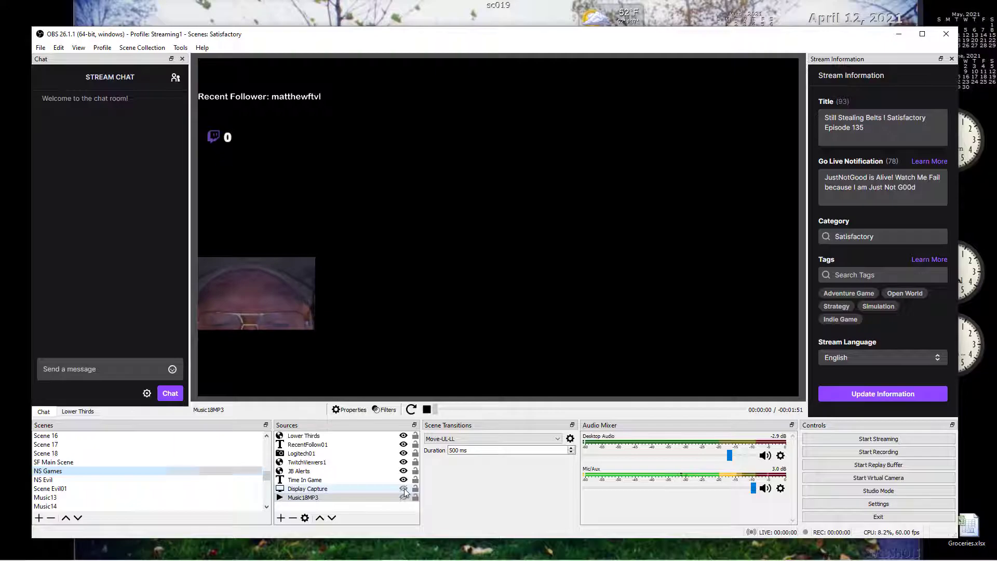
{"action": "left_click", "coordinate": [404, 489]}
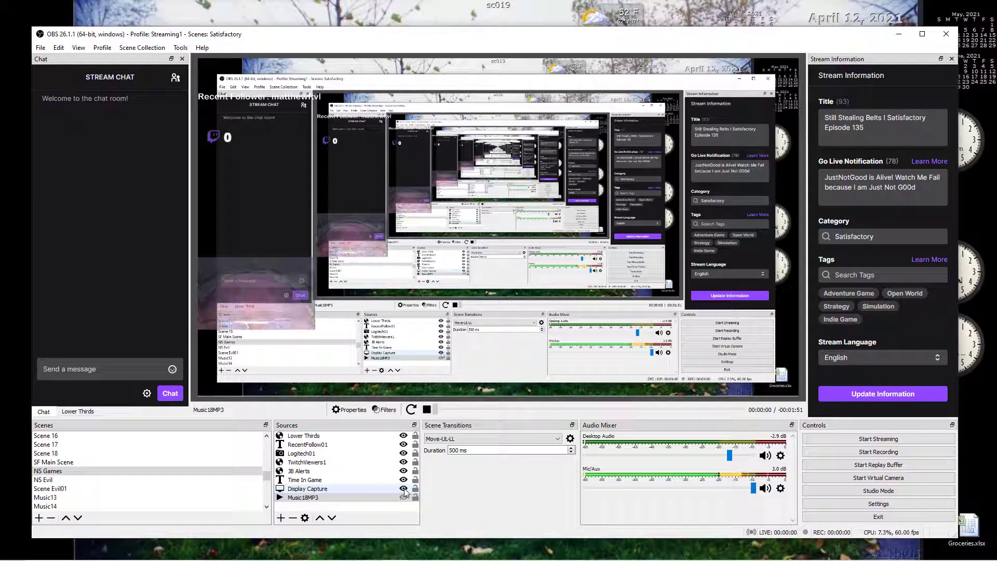
{"action": "left_click", "coordinate": [405, 489]}
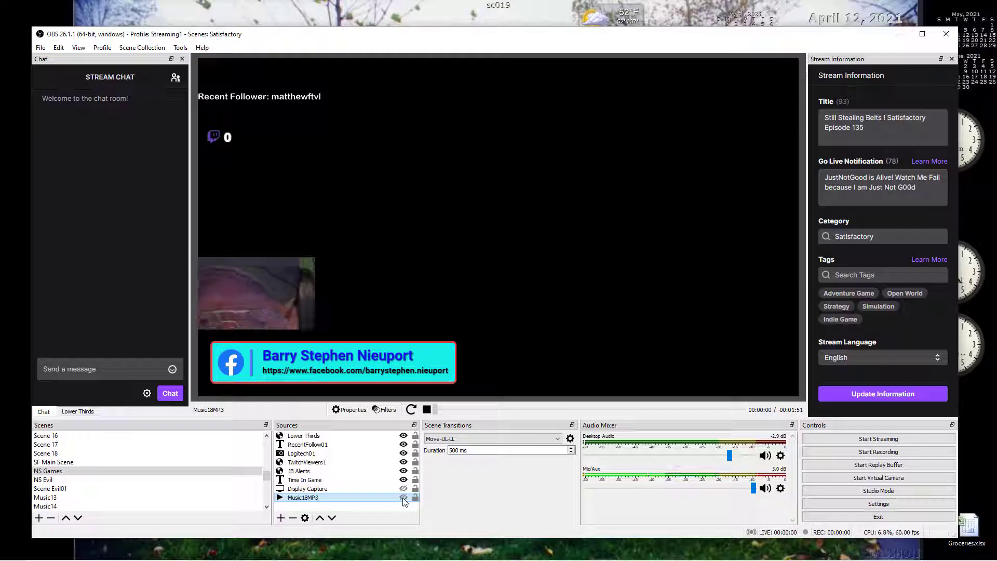
Add the existing media source Music17MP3 to the NS Games scene.
{"action": "left_click", "coordinate": [195, 471]}
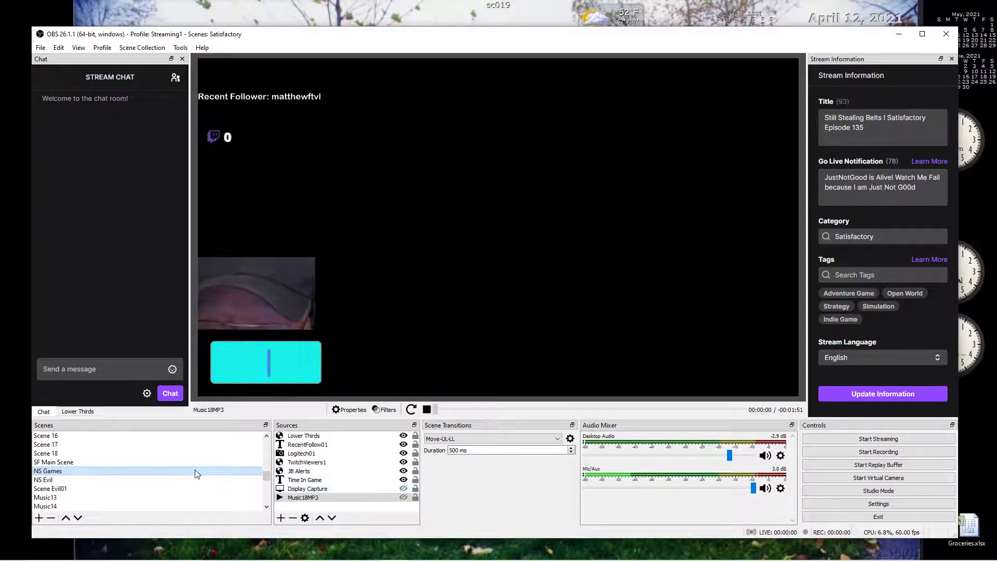
{"action": "left_click", "coordinate": [281, 518]}
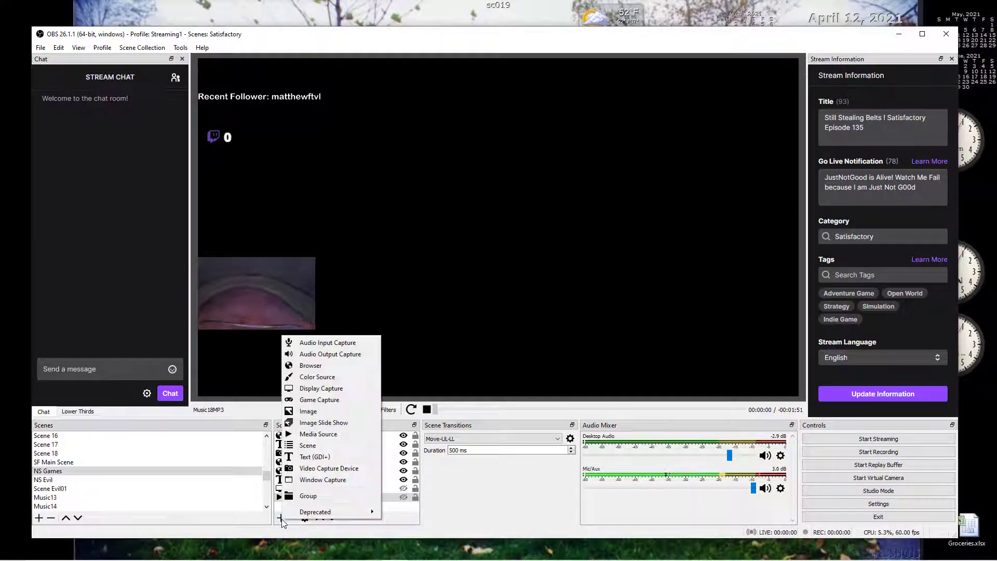
{"action": "left_click", "coordinate": [313, 434]}
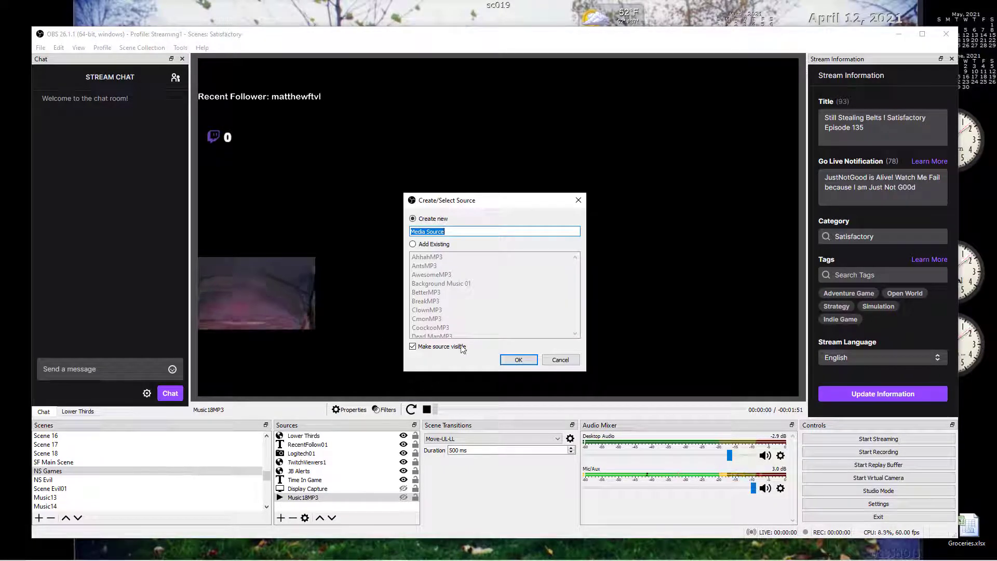
{"action": "left_click", "coordinate": [412, 245]}
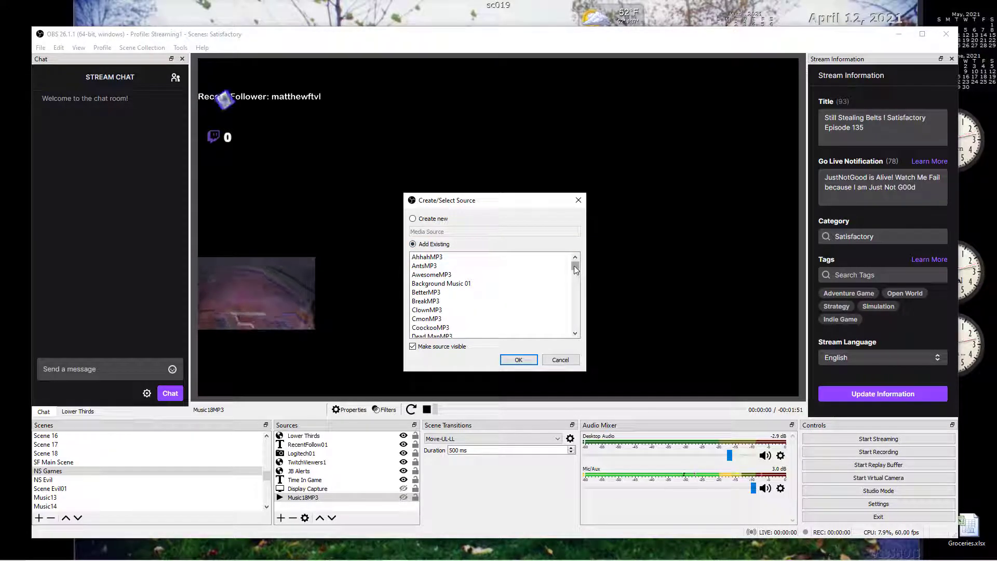
{"action": "left_click_drag", "start_coordinate": [574, 266], "coordinate": [579, 287]}
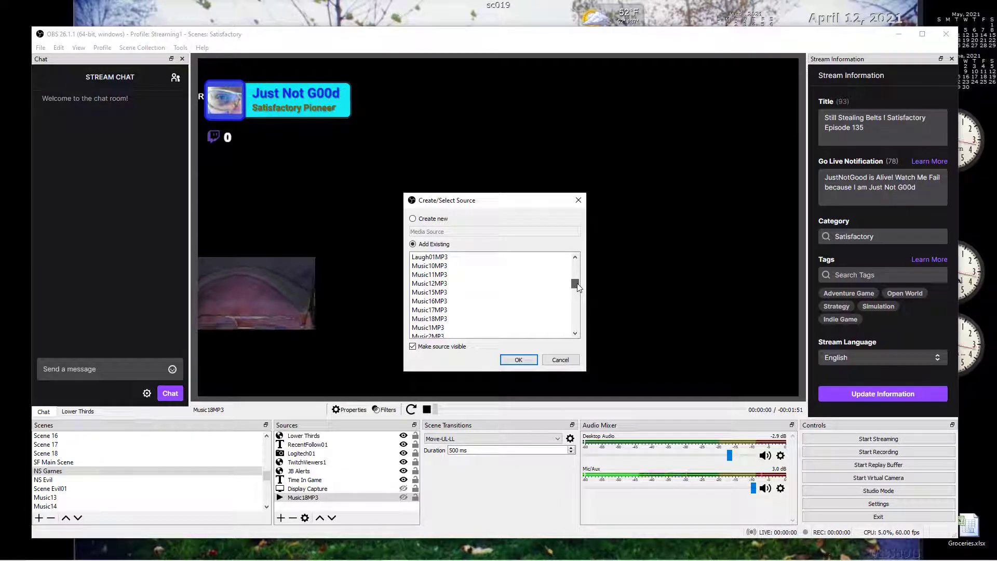
{"action": "left_click", "coordinate": [447, 310]}
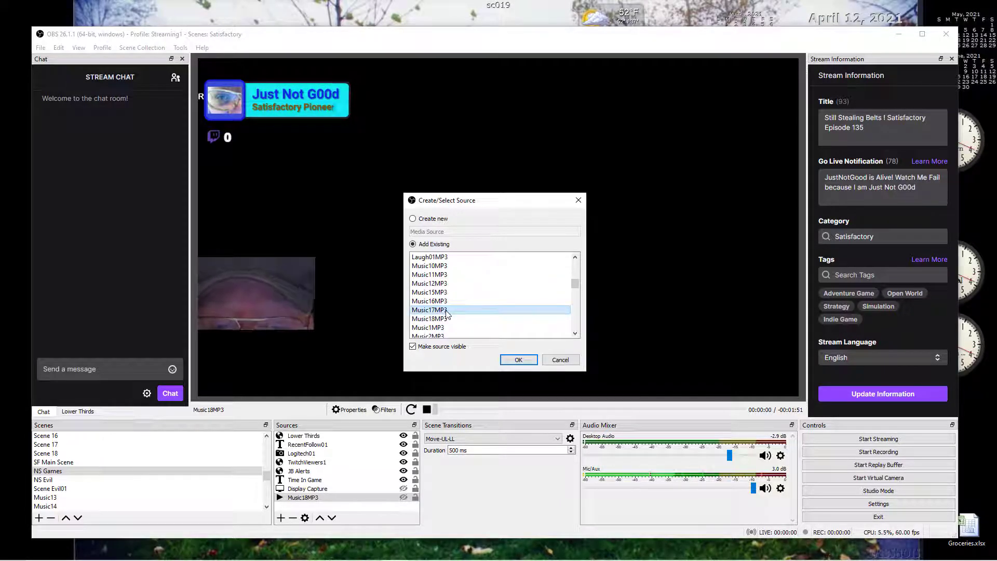
{"action": "left_click", "coordinate": [518, 360]}
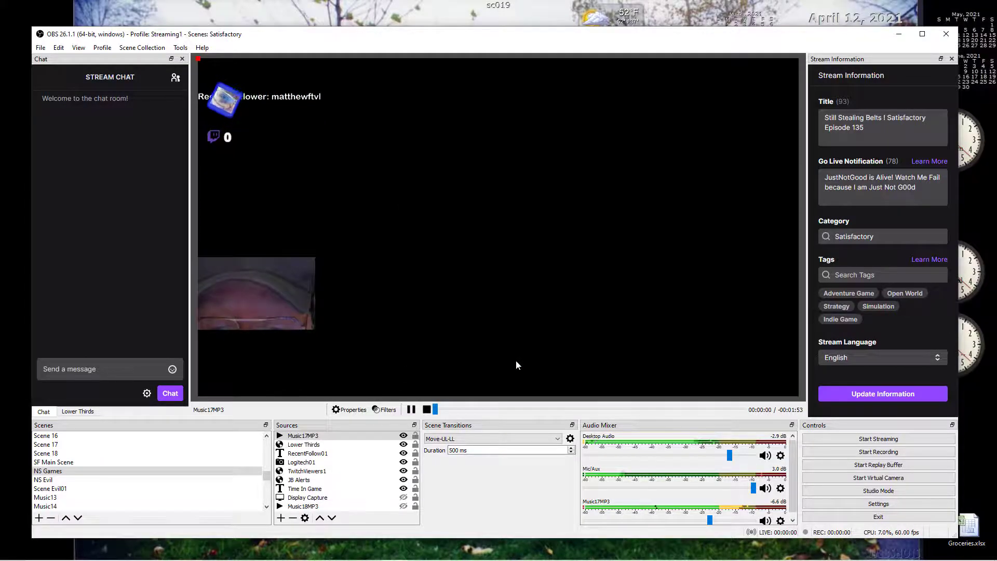
Hide the Music17MP3 source and move it to the end of the source order, below Music18MP3.
{"action": "left_click", "coordinate": [403, 436]}
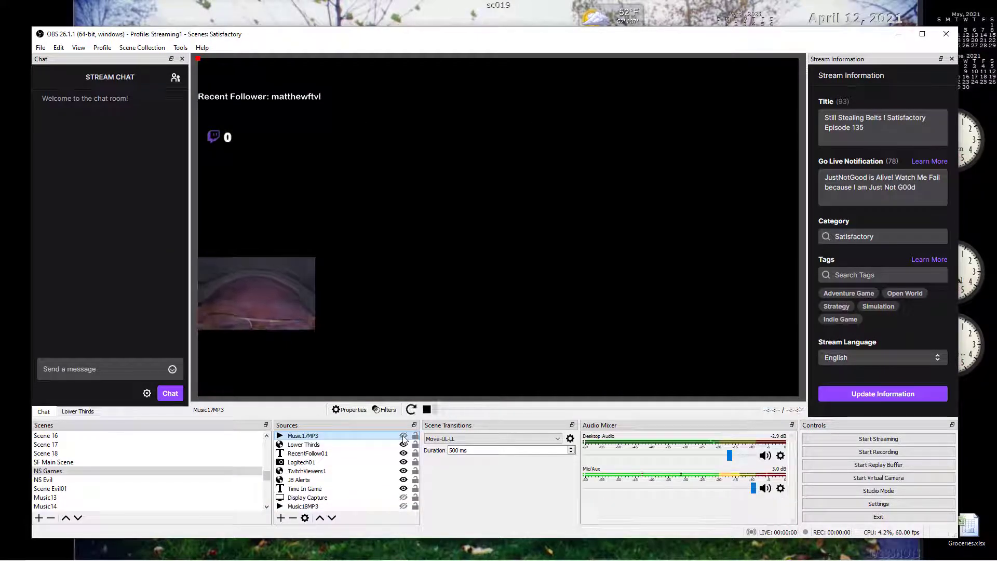
{"action": "left_click", "coordinate": [332, 518]}
{"action": "left_click", "coordinate": [332, 518]}
{"action": "left_click", "coordinate": [332, 518]}
{"action": "left_click", "coordinate": [332, 518]}
{"action": "left_click", "coordinate": [332, 518]}
{"action": "left_click", "coordinate": [332, 518]}
{"action": "left_click", "coordinate": [332, 518]}
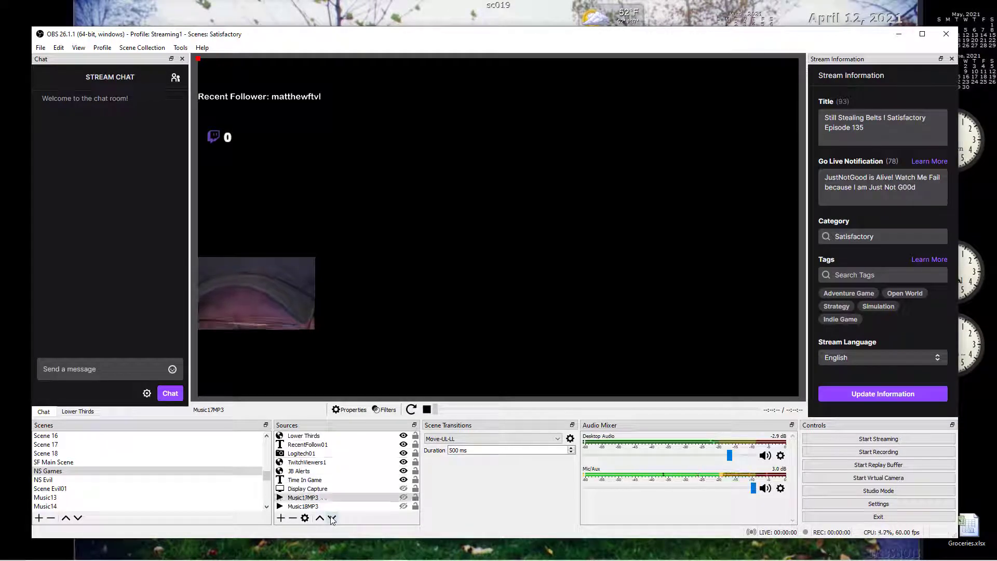
{"action": "left_click", "coordinate": [332, 518]}
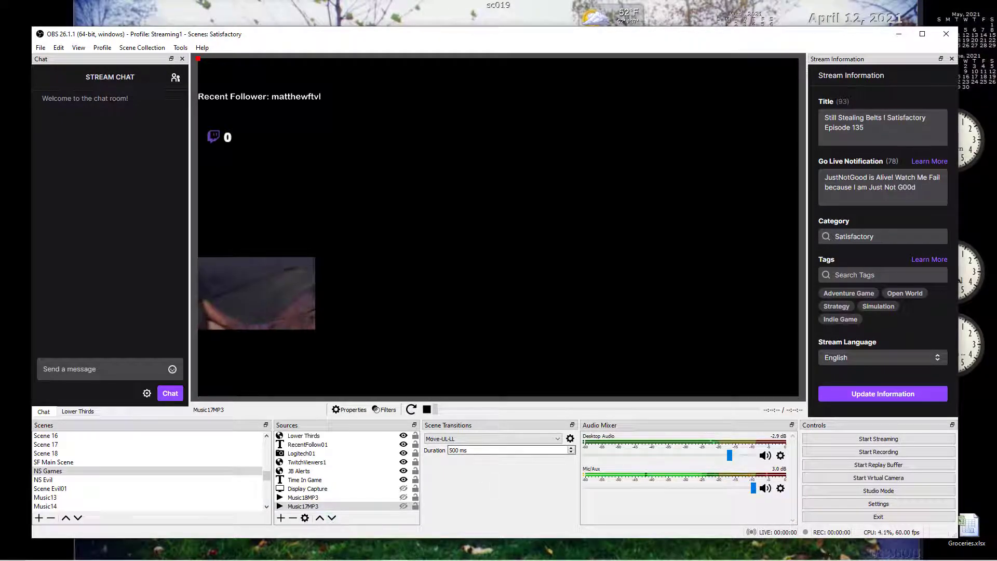
Bring the Touch Portal window onto this display and place it clear of the OBS scene and source lists.
{"action": "left_click_drag", "start_coordinate": [996, 176], "coordinate": [486, 110]}
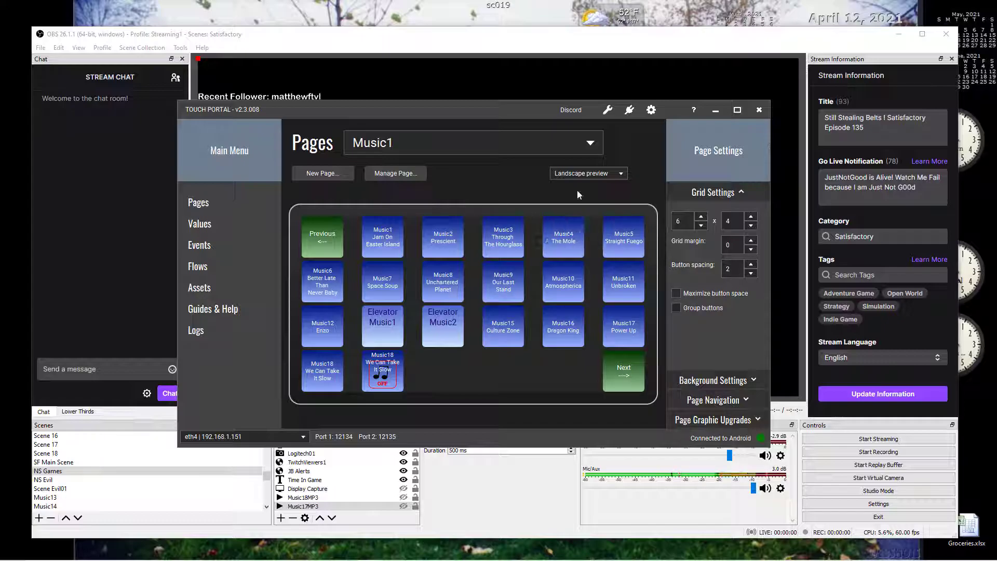
{"action": "left_click_drag", "start_coordinate": [488, 115], "coordinate": [688, 25]}
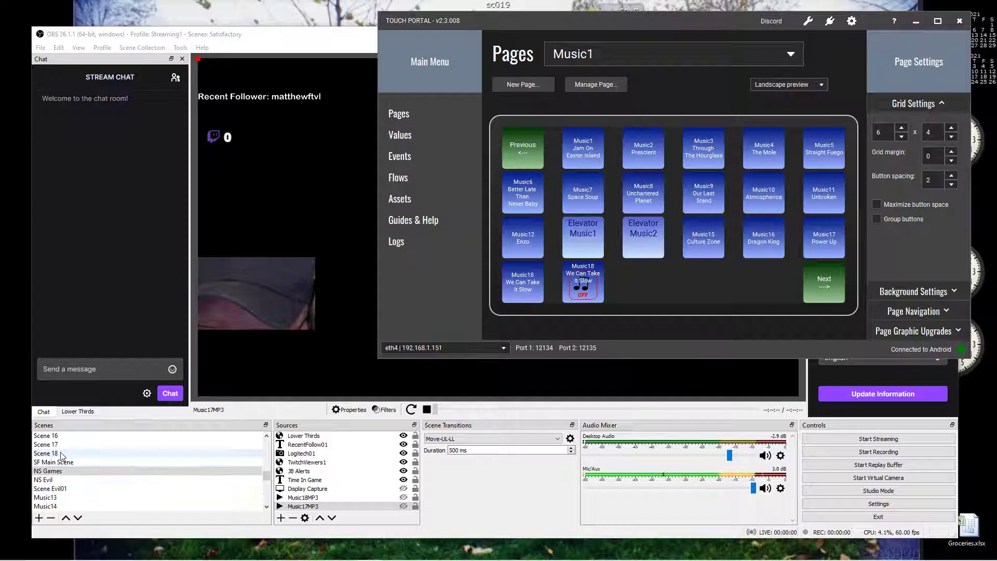
Compare the sources in the Music16 scene, the first scene and the NS Games scene in OBS.
{"action": "scroll", "coordinate": [57, 456], "scroll_direction": "down", "scroll_amount": 2}
{"action": "left_click", "coordinate": [58, 472]}
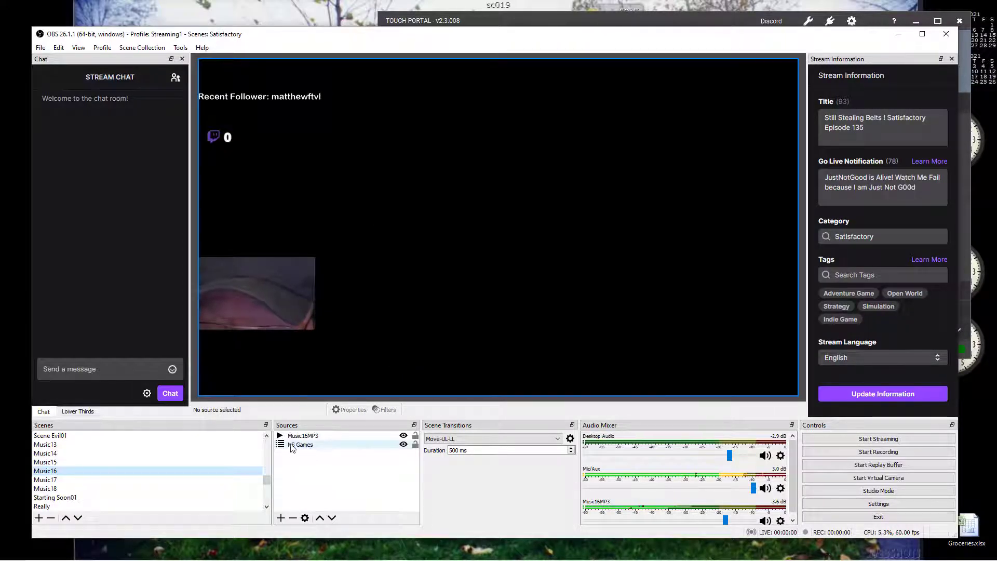
{"action": "scroll", "coordinate": [93, 443], "scroll_direction": "up", "scroll_amount": 10}
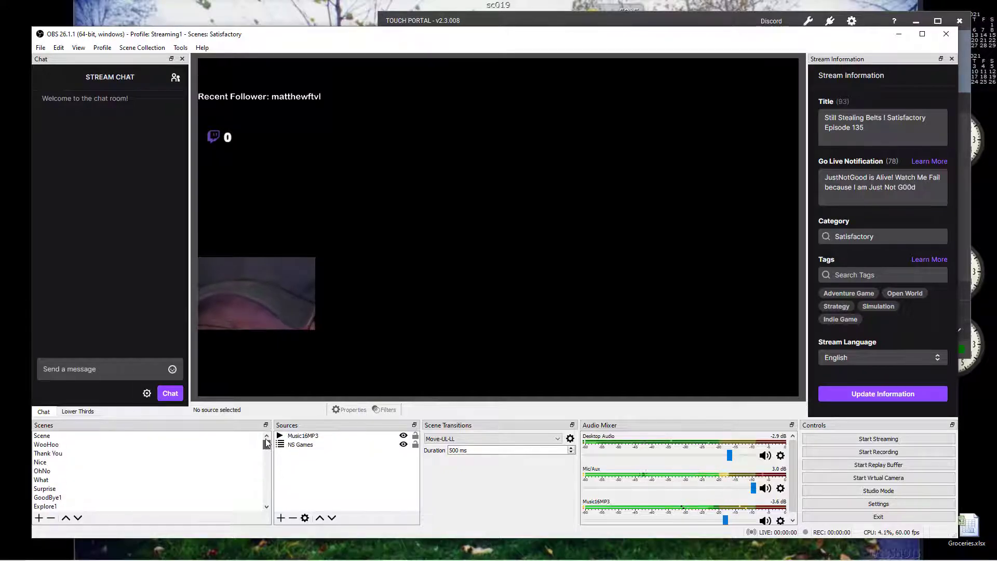
{"action": "left_click", "coordinate": [63, 440]}
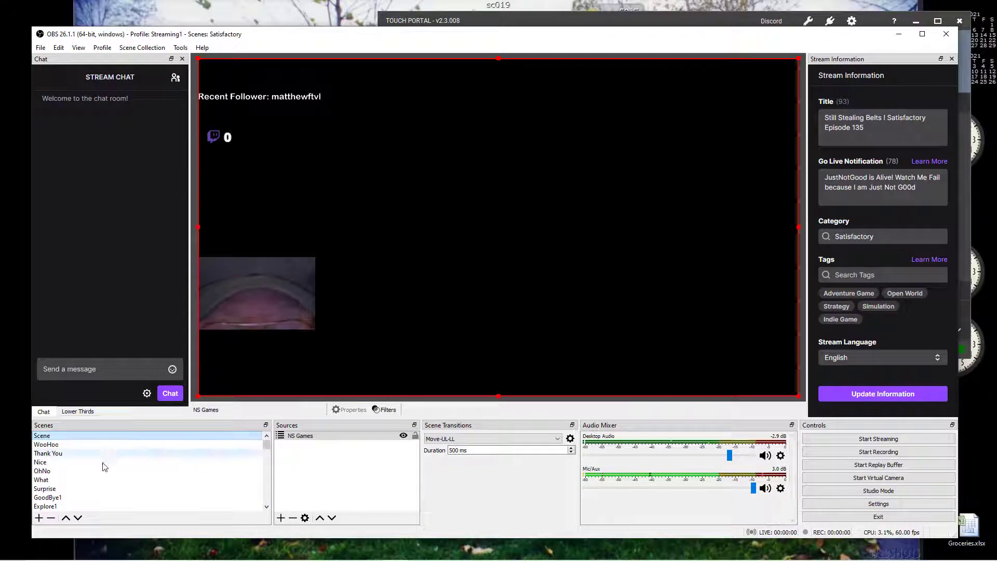
{"action": "left_click", "coordinate": [267, 459]}
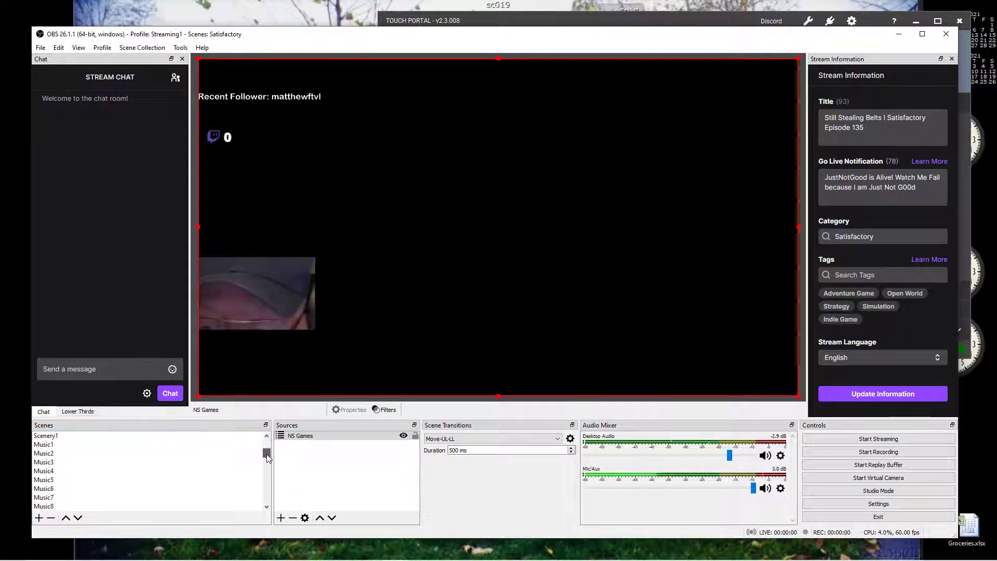
{"action": "left_click_drag", "start_coordinate": [266, 457], "coordinate": [266, 475]}
{"action": "left_click", "coordinate": [87, 496]}
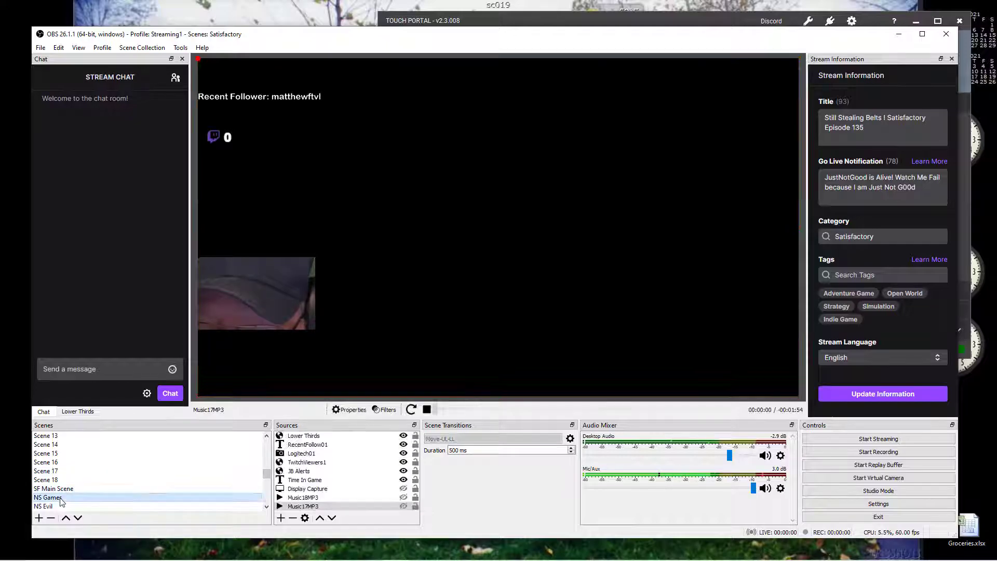
{"action": "left_click", "coordinate": [376, 461]}
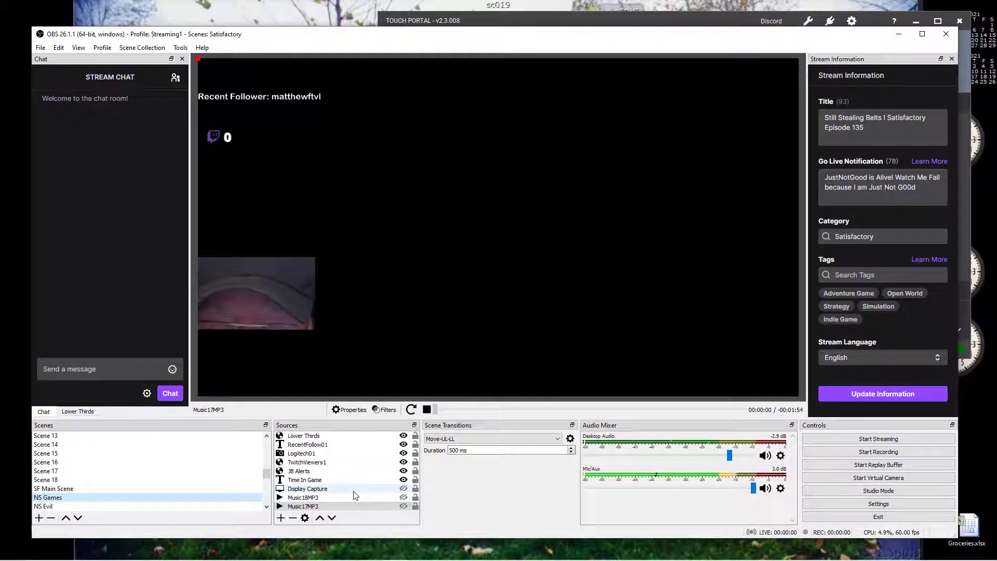
In Touch Portal, copy the style of the Music18 on/off button onto the empty cell beside it.
{"action": "left_click", "coordinate": [682, 19]}
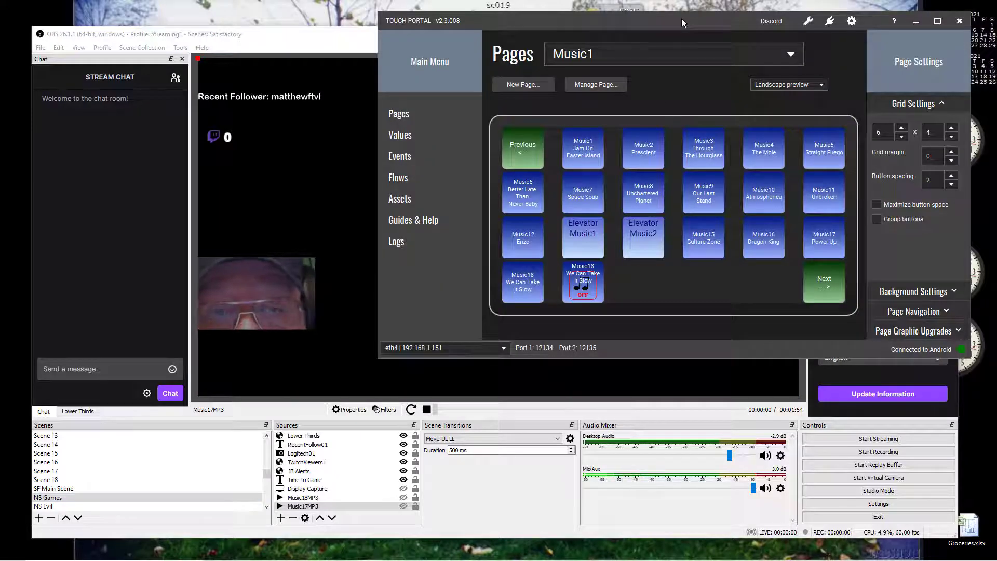
{"action": "left_click_drag", "start_coordinate": [680, 20], "coordinate": [625, 24]}
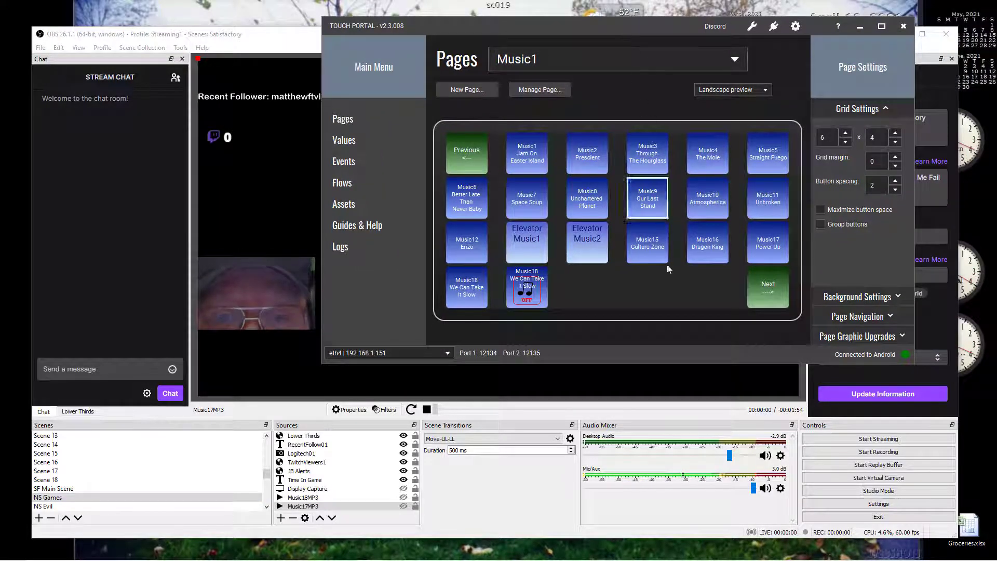
{"action": "right_click", "coordinate": [543, 289]}
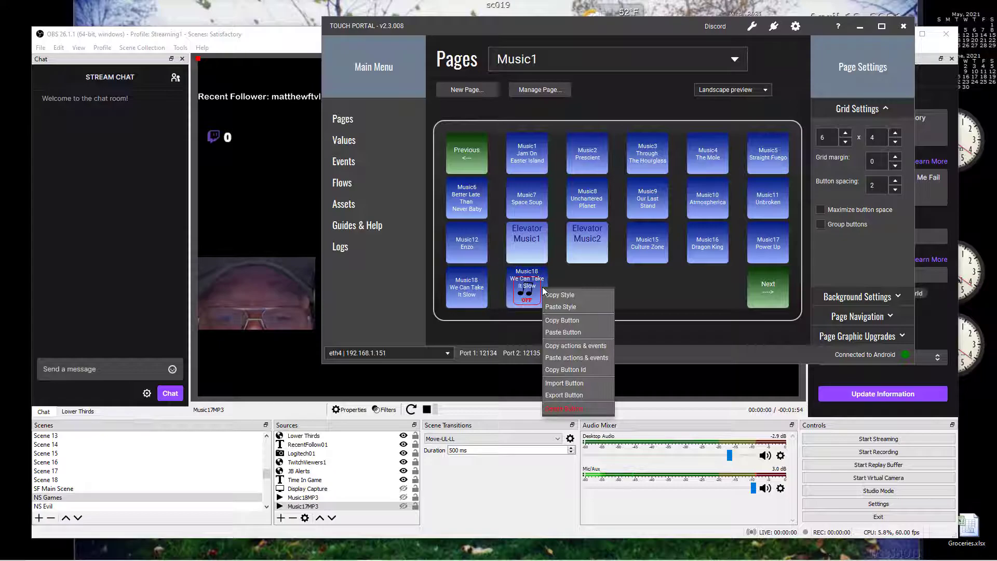
{"action": "left_click", "coordinate": [575, 297]}
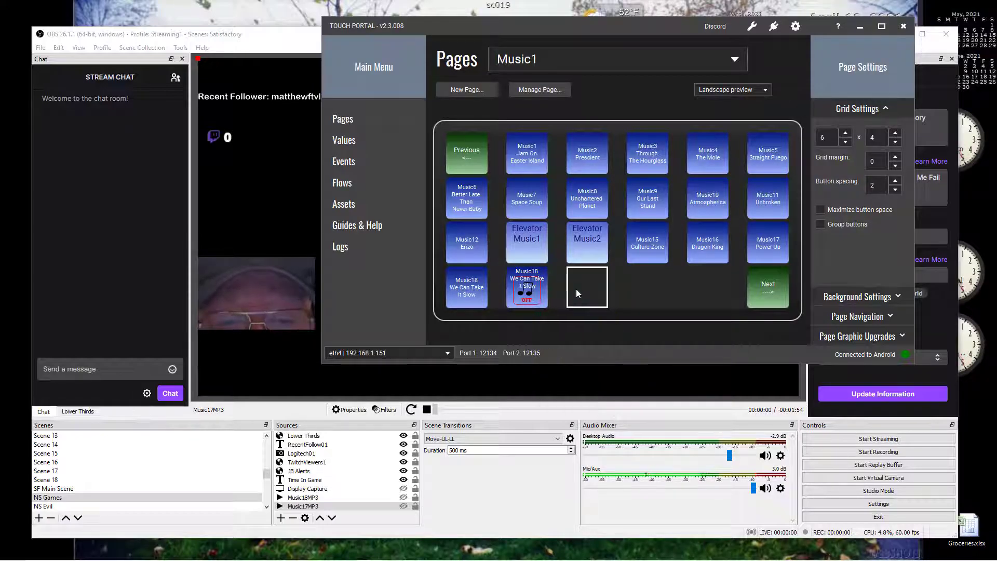
{"action": "right_click", "coordinate": [577, 291]}
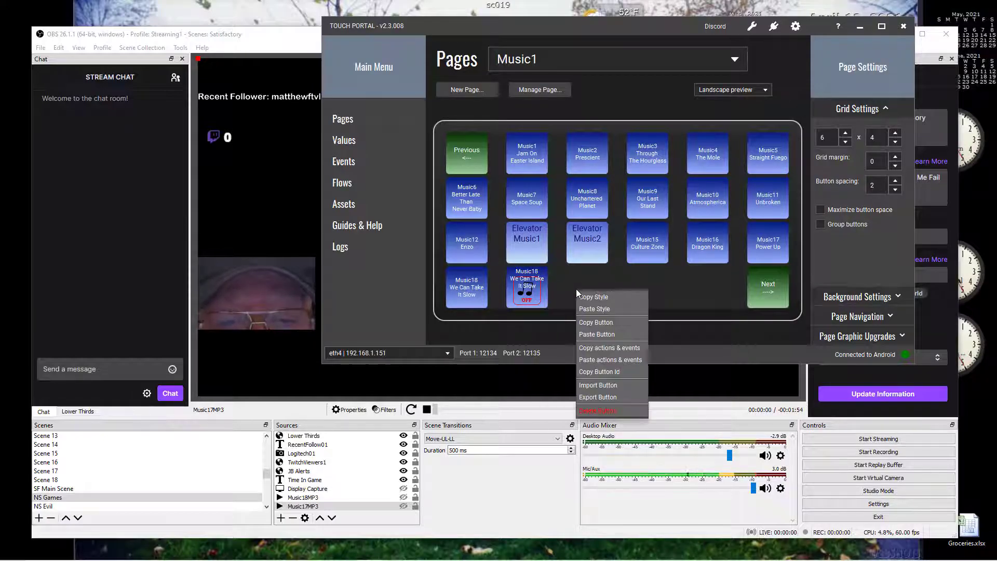
{"action": "left_click", "coordinate": [605, 309]}
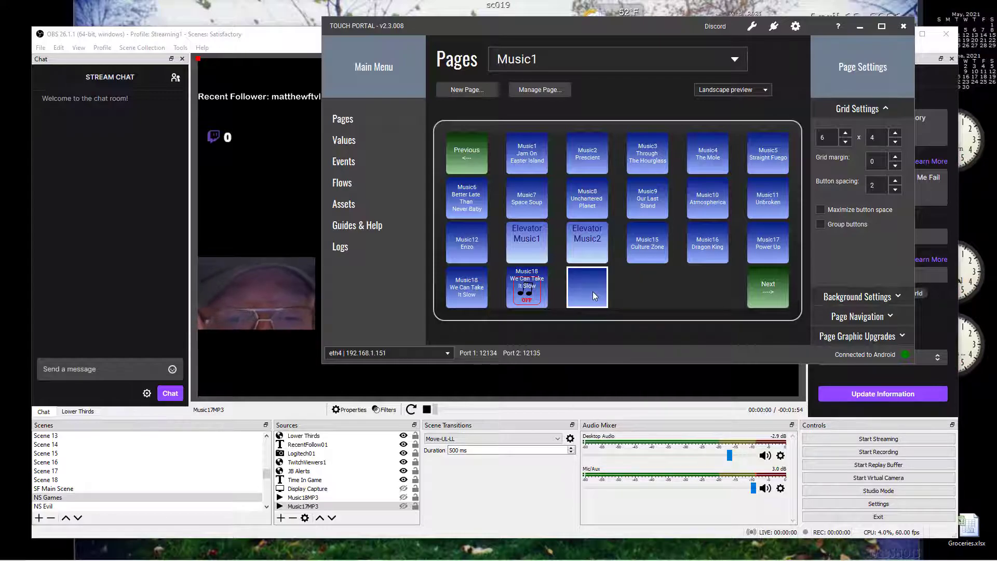
Open the newly styled blank button for editing and set its text to Music17.
{"action": "left_click", "coordinate": [595, 297]}
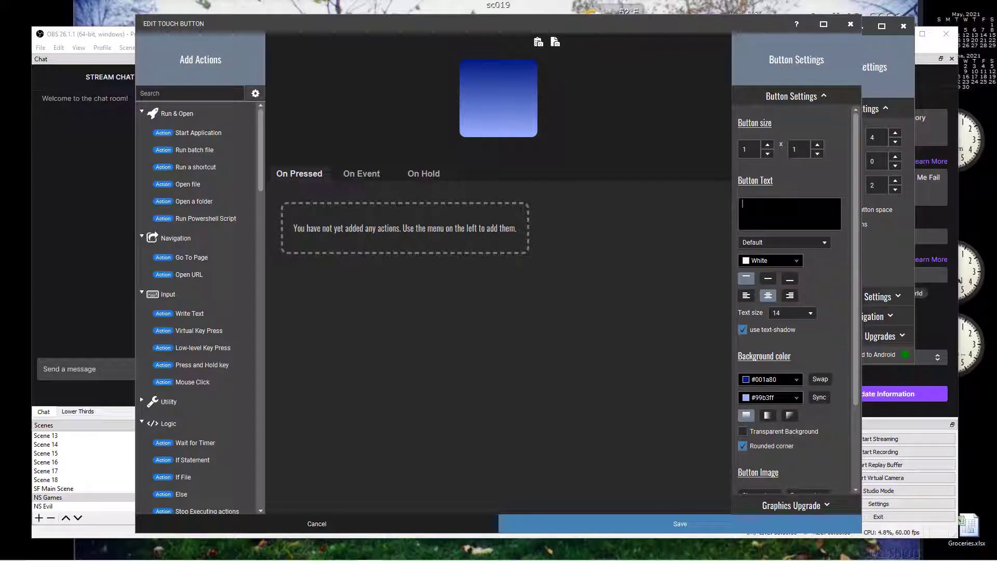
{"action": "type", "text": "Music17"}
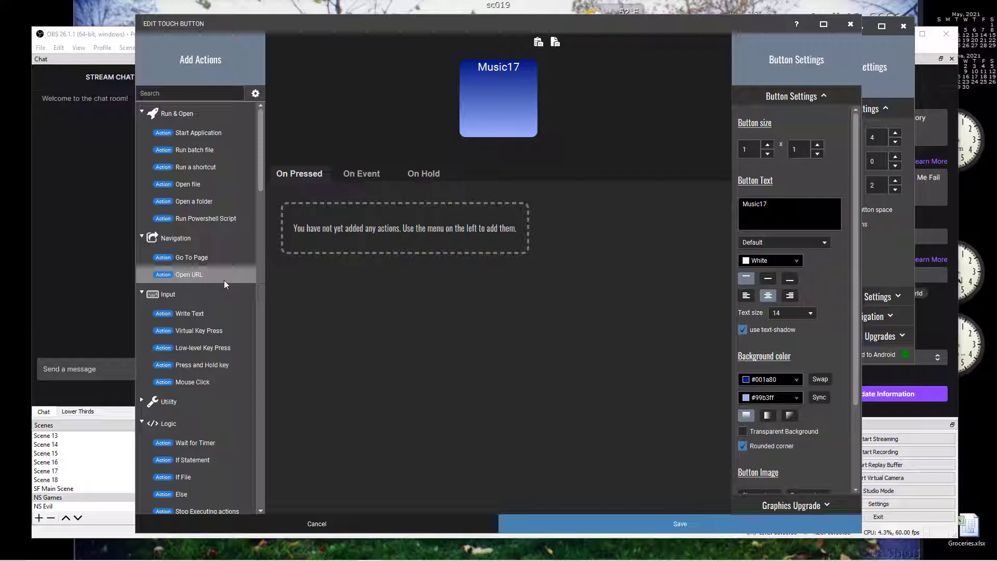
Add an If Statement to the Music17 button's On Pressed actions with the condition that this button state is Off.
{"action": "scroll", "coordinate": [223, 280], "scroll_direction": "down", "scroll_amount": 3}
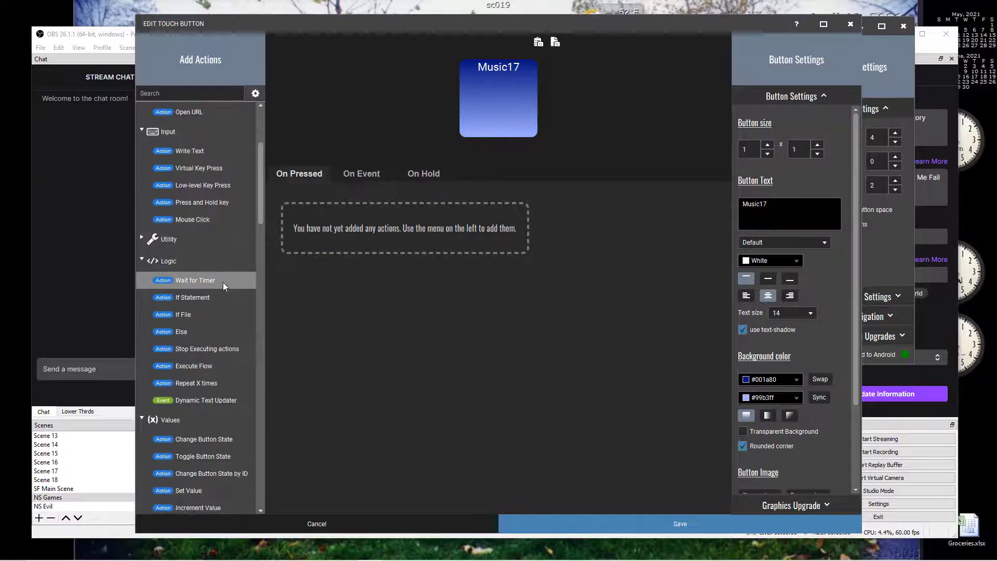
{"action": "scroll", "coordinate": [223, 282], "scroll_direction": "down", "scroll_amount": 1}
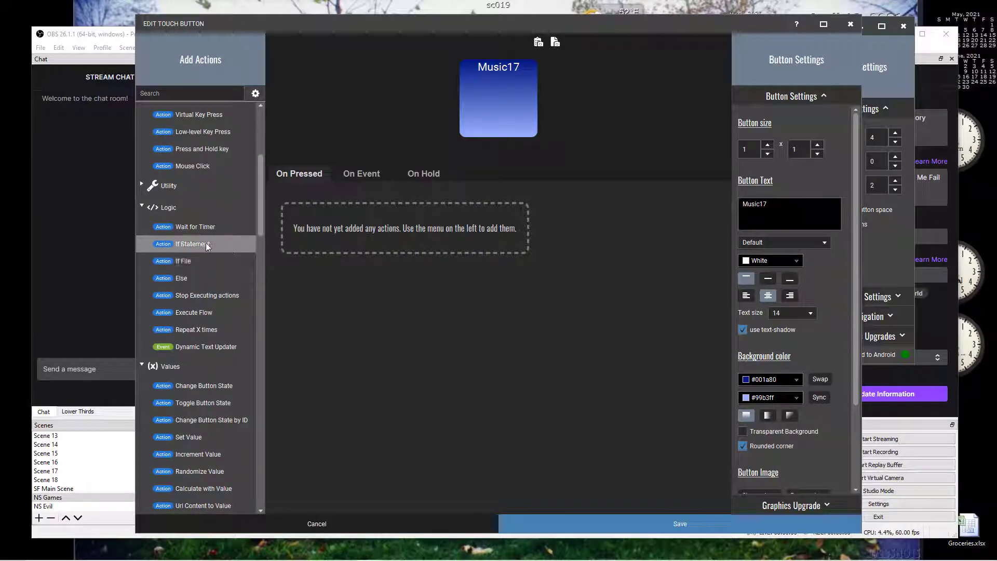
{"action": "left_click", "coordinate": [188, 243]}
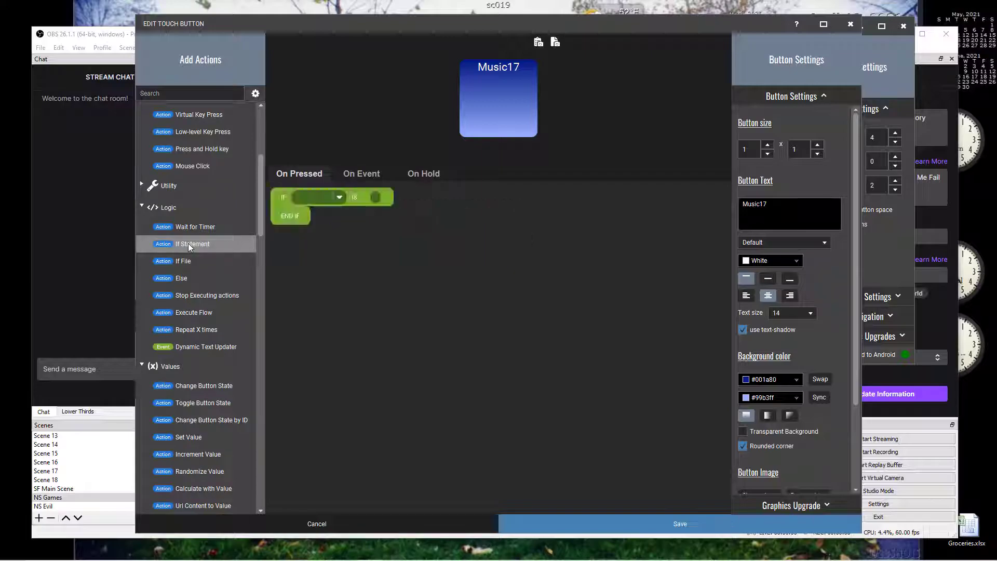
{"action": "left_click", "coordinate": [340, 197]}
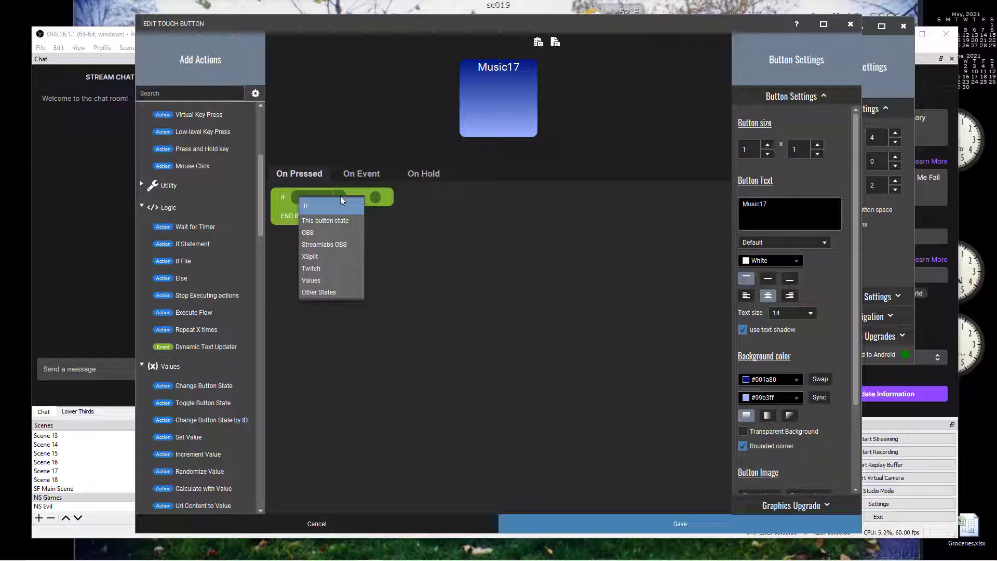
{"action": "left_click", "coordinate": [336, 220]}
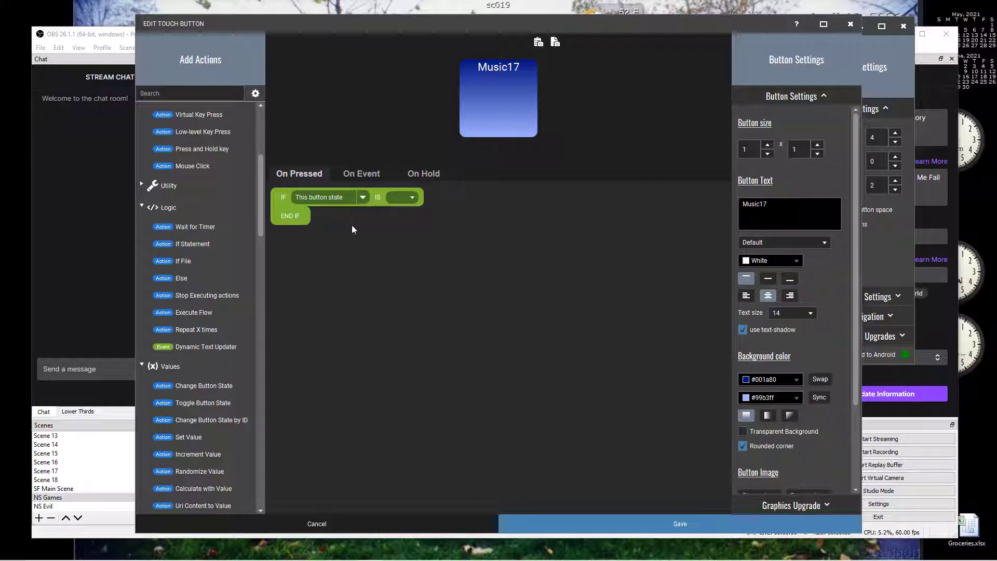
{"action": "scroll", "coordinate": [815, 441], "scroll_direction": "down", "scroll_amount": 3}
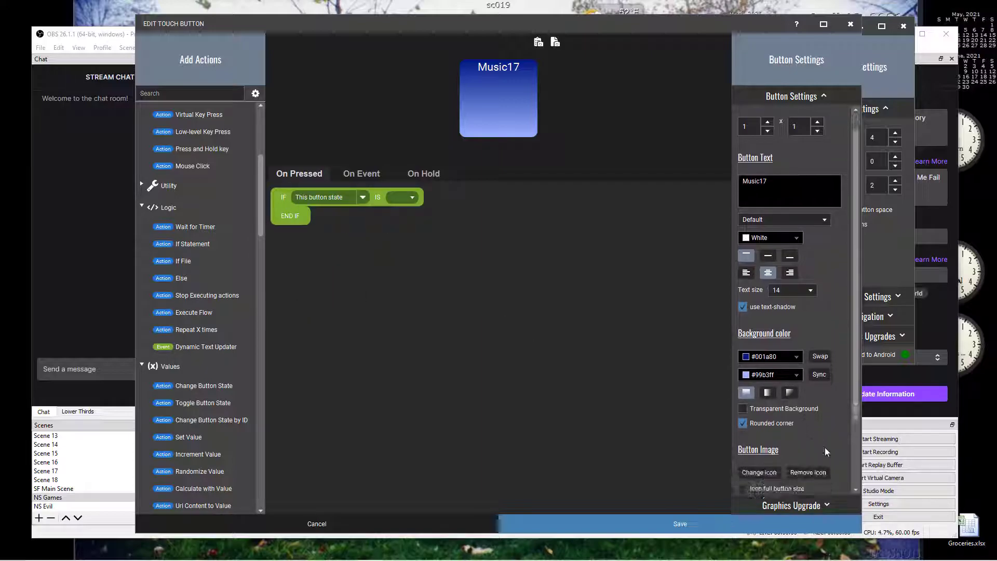
{"action": "scroll", "coordinate": [828, 458], "scroll_direction": "down", "scroll_amount": 1}
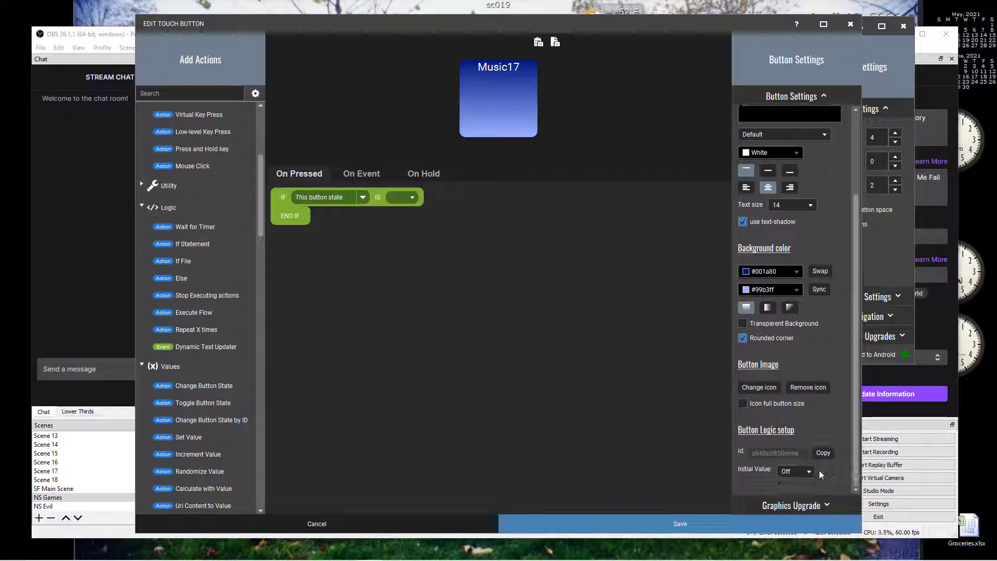
{"action": "left_click", "coordinate": [414, 197]}
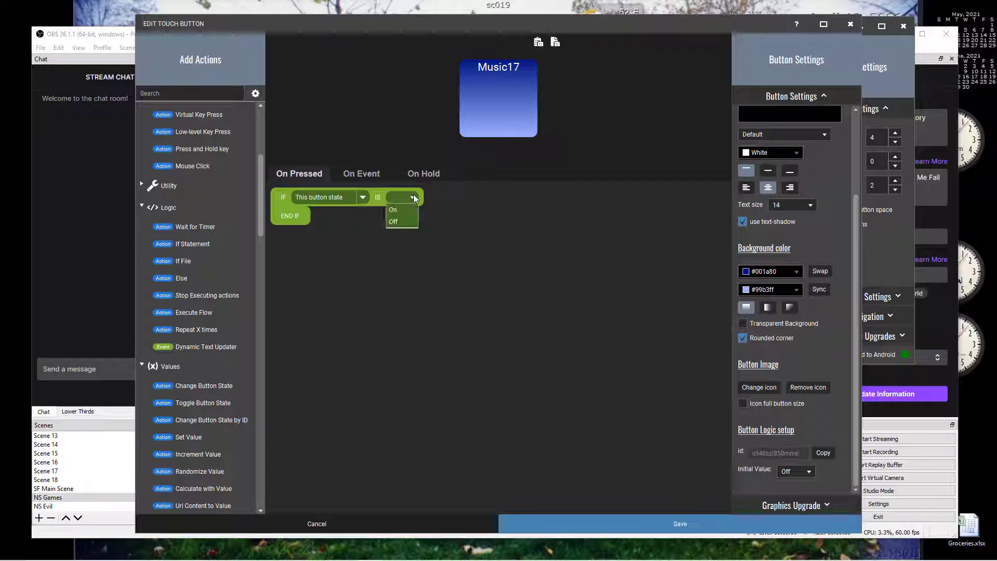
{"action": "left_click", "coordinate": [400, 221]}
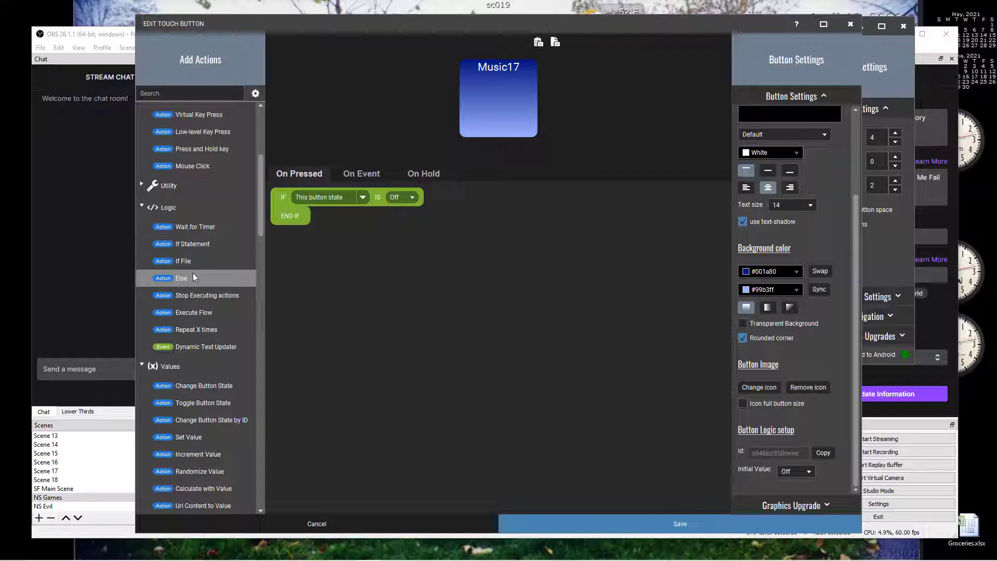
Add an OBS Source Visibility action to the On Pressed actions and set it to Show.
{"action": "scroll", "coordinate": [194, 277], "scroll_direction": "down", "scroll_amount": 5}
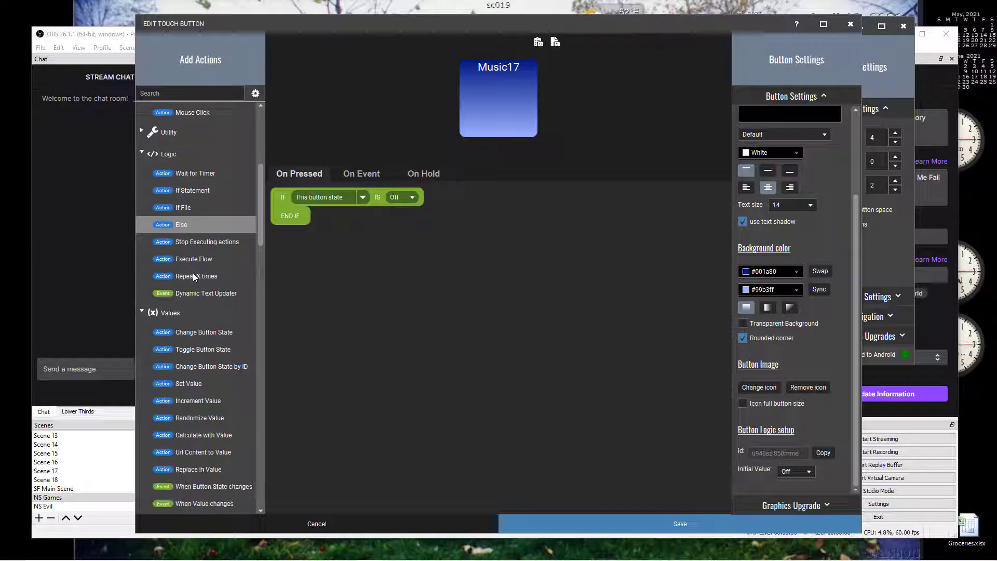
{"action": "scroll", "coordinate": [194, 276], "scroll_direction": "down", "scroll_amount": 6}
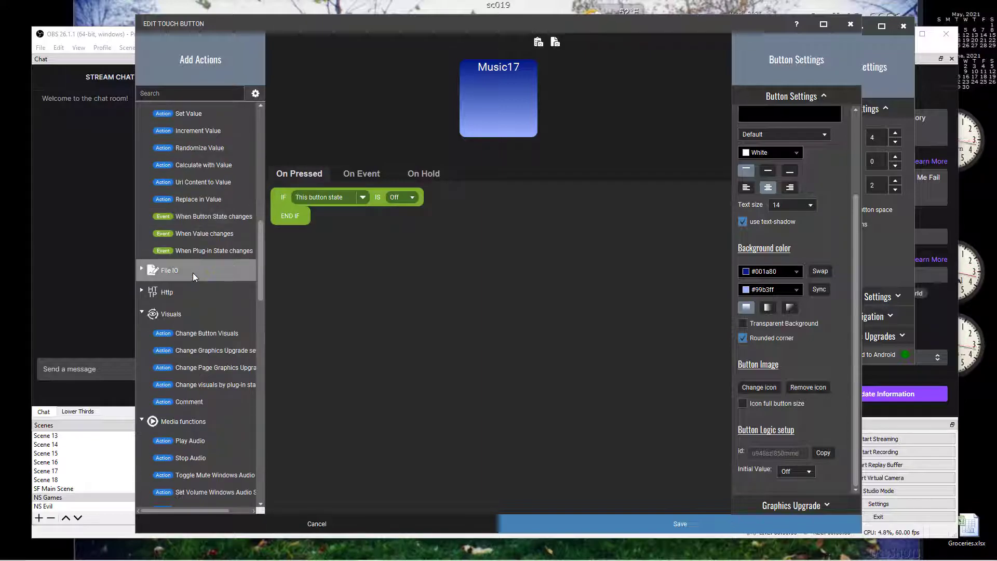
{"action": "scroll", "coordinate": [193, 275], "scroll_direction": "down", "scroll_amount": 5}
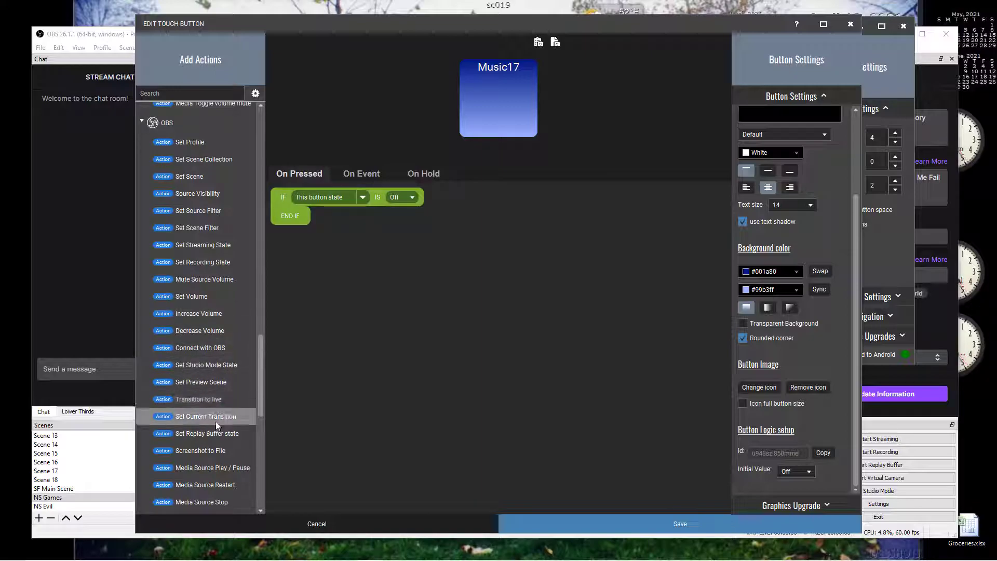
{"action": "scroll", "coordinate": [219, 451], "scroll_direction": "down", "scroll_amount": 1}
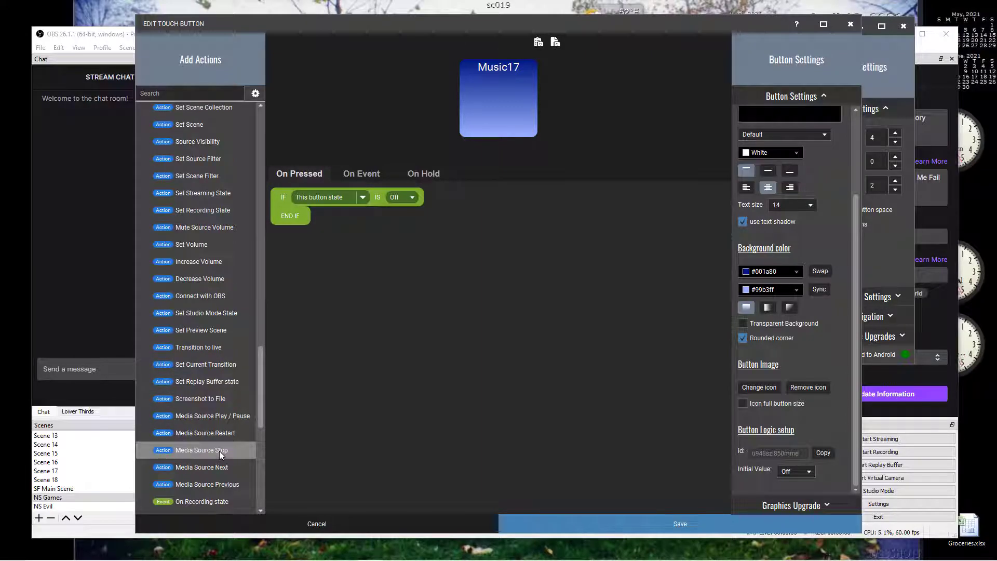
{"action": "scroll", "coordinate": [217, 460], "scroll_direction": "down", "scroll_amount": 1}
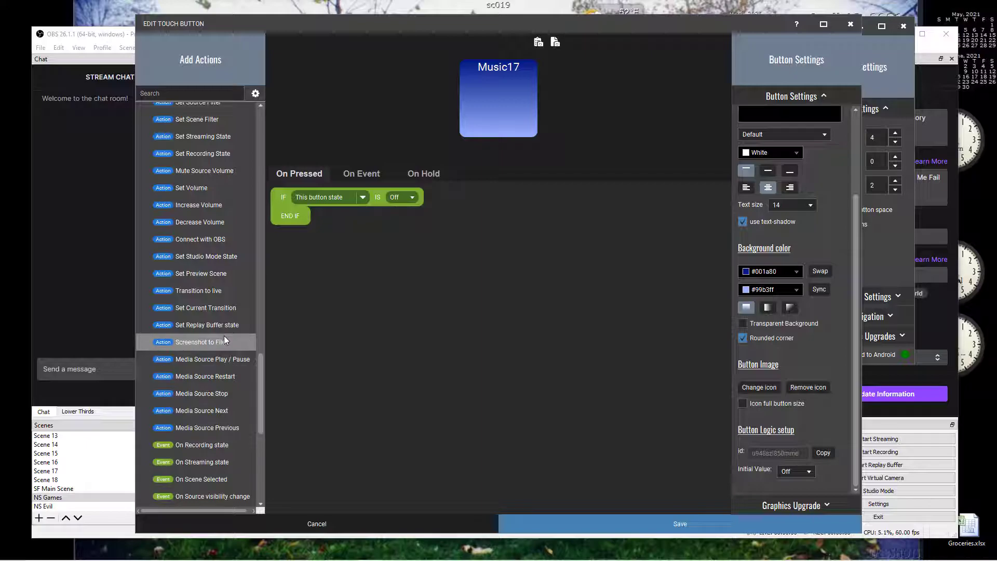
{"action": "scroll", "coordinate": [224, 338], "scroll_direction": "up", "scroll_amount": 3}
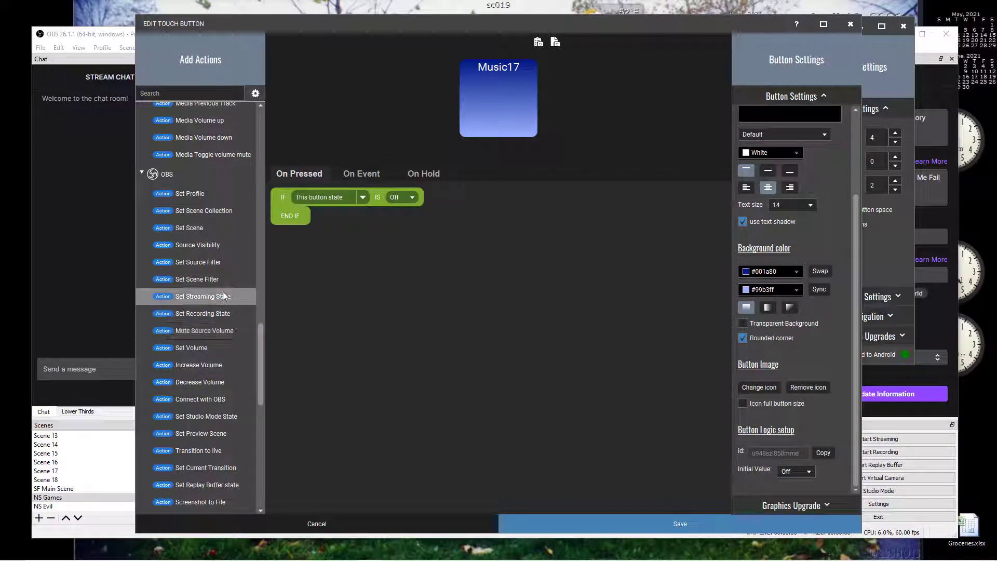
{"action": "double_click", "coordinate": [203, 245]}
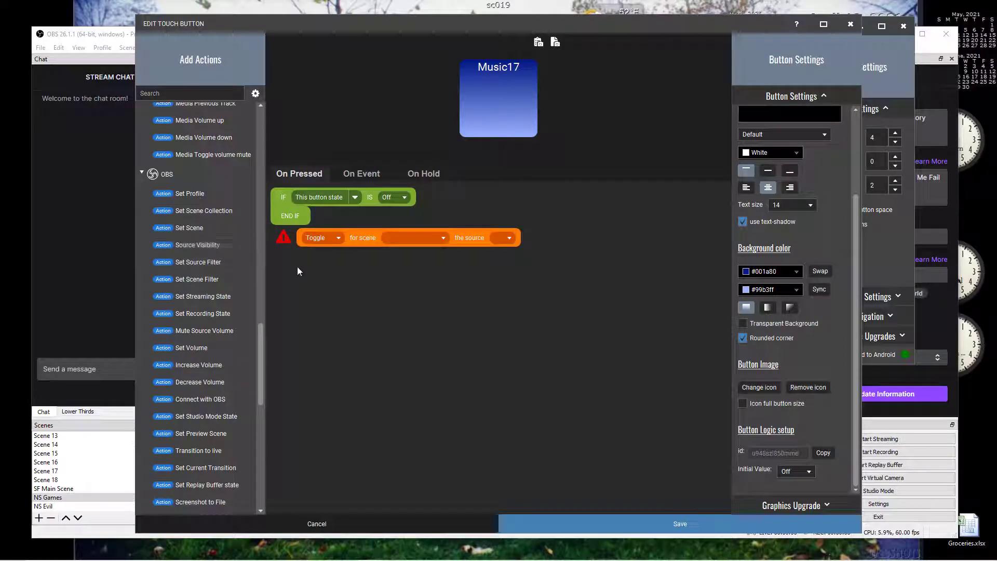
{"action": "left_click", "coordinate": [338, 237]}
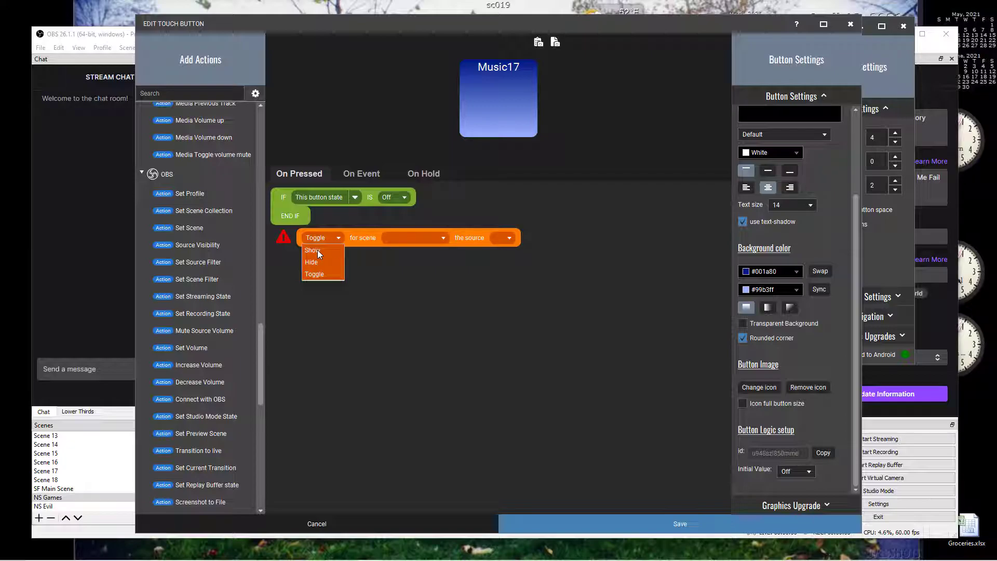
{"action": "left_click", "coordinate": [317, 250]}
Target the Show action at scene NS Games and source Music17MP3, and move it inside the IF block.
{"action": "left_click", "coordinate": [442, 236]}
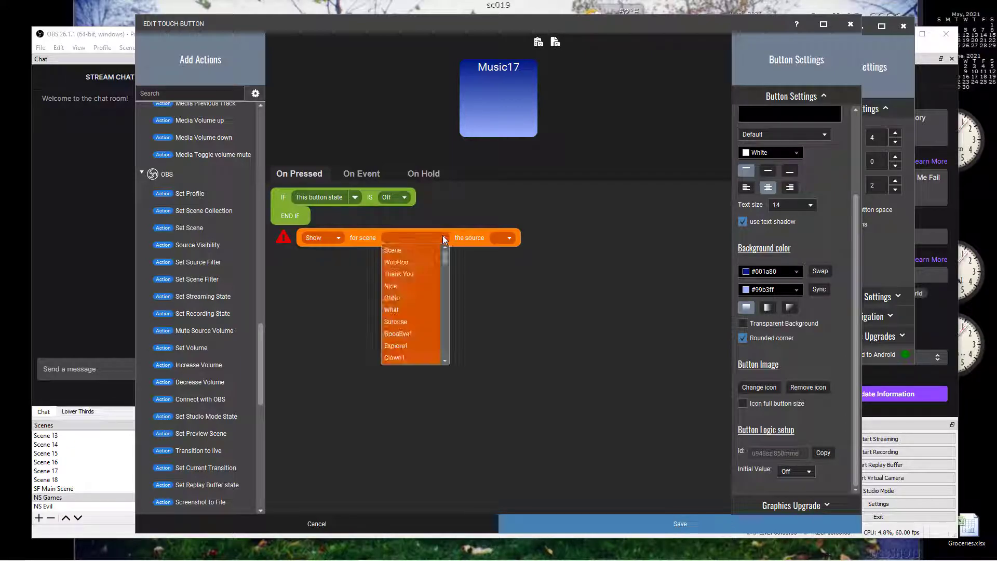
{"action": "left_click_drag", "start_coordinate": [446, 259], "coordinate": [448, 285]}
{"action": "left_click_drag", "start_coordinate": [449, 292], "coordinate": [450, 311]}
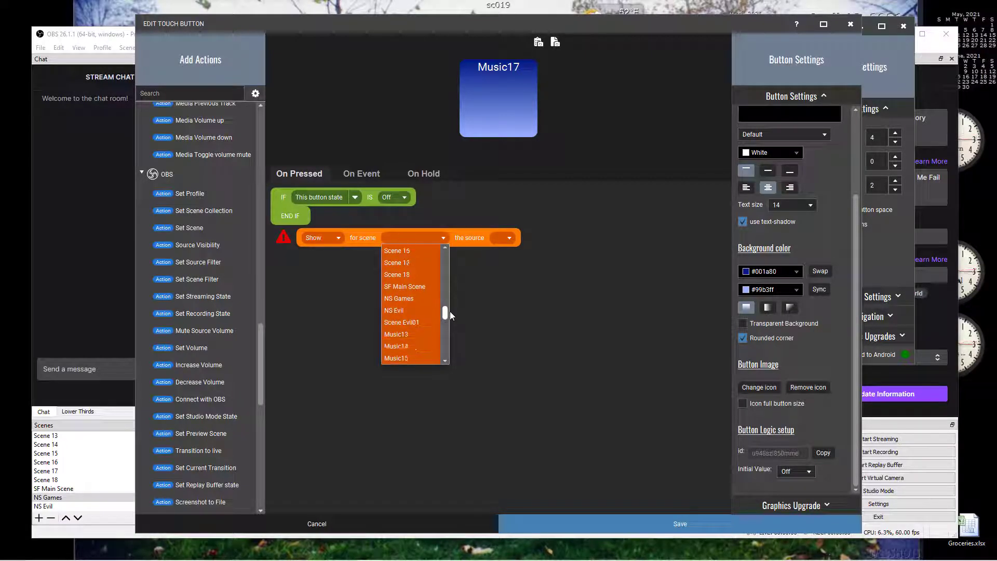
{"action": "left_click", "coordinate": [437, 295]}
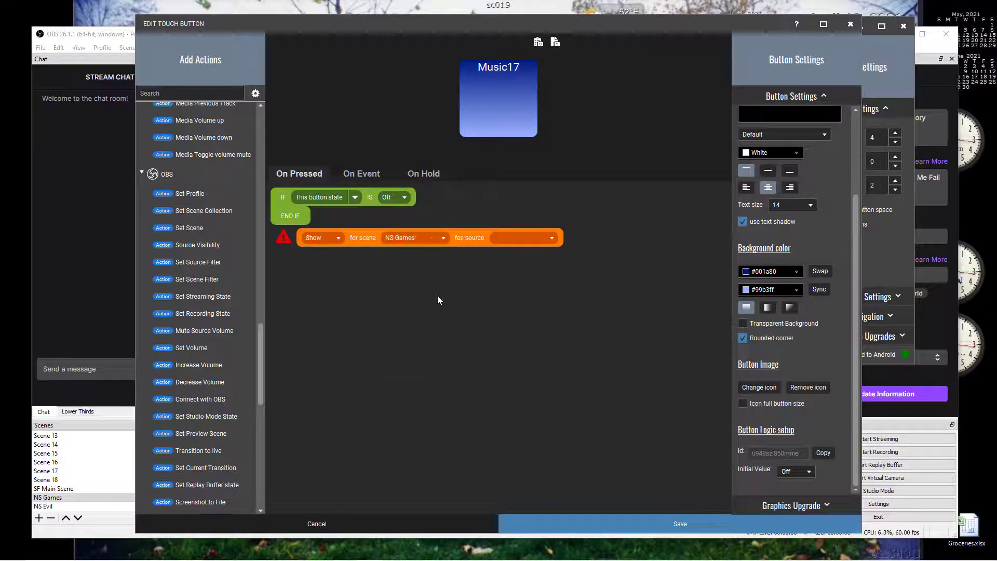
{"action": "left_click", "coordinate": [553, 238]}
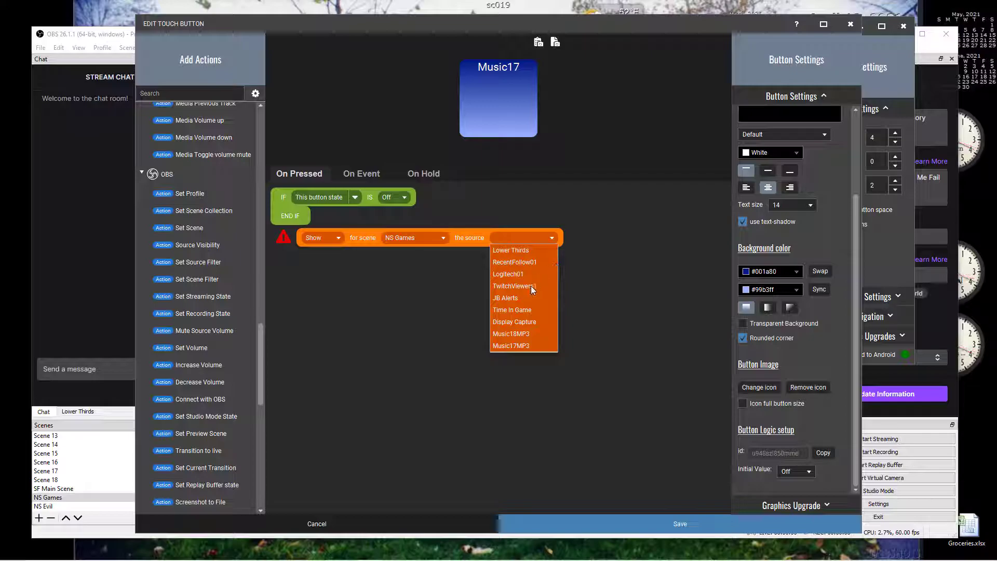
{"action": "left_click", "coordinate": [524, 346]}
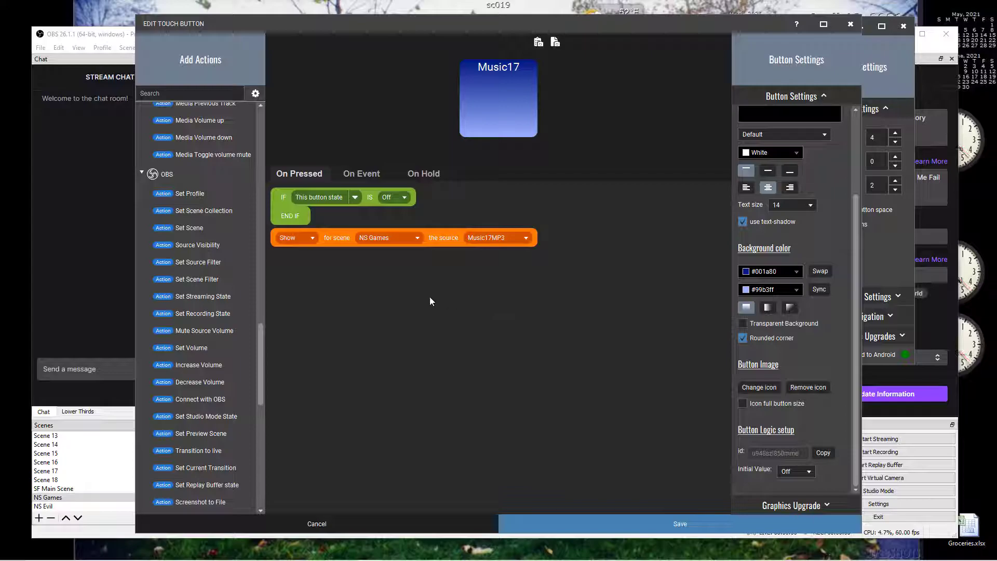
{"action": "left_click_drag", "start_coordinate": [341, 238], "coordinate": [344, 219]}
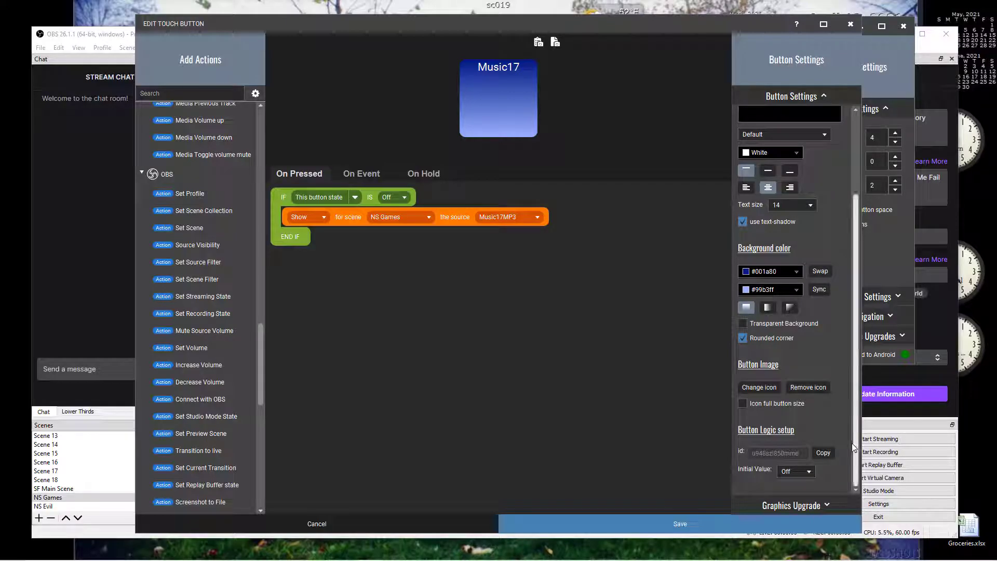
Set the Music17 button's icon to the image Music01 OFF.png.
{"action": "left_click", "coordinate": [765, 391]}
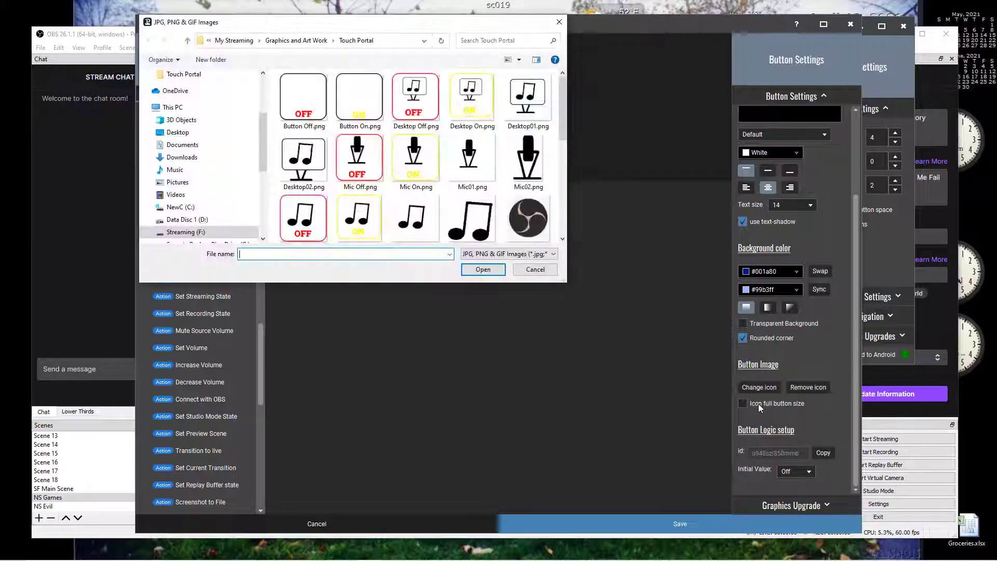
{"action": "left_click", "coordinate": [303, 218]}
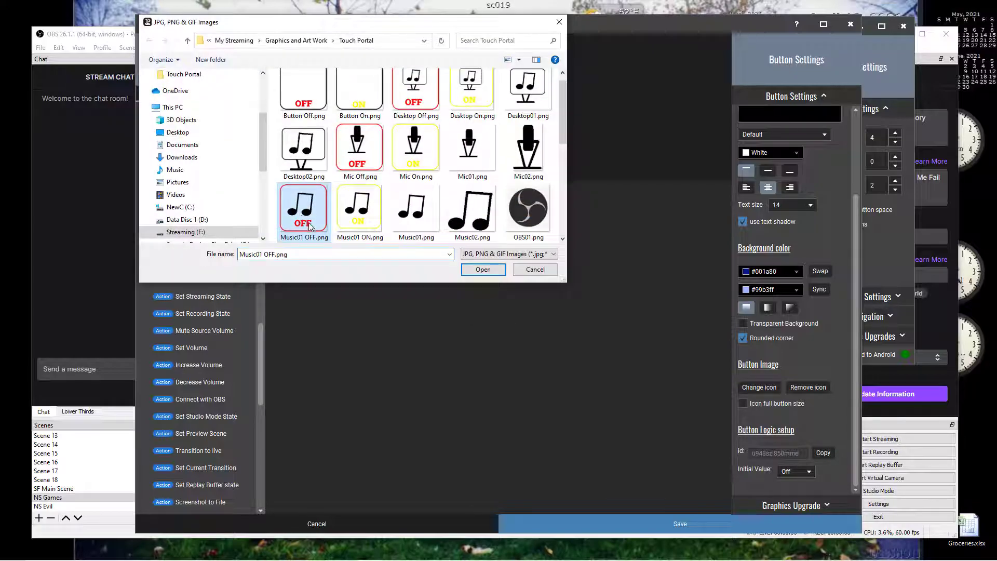
{"action": "left_click", "coordinate": [483, 269]}
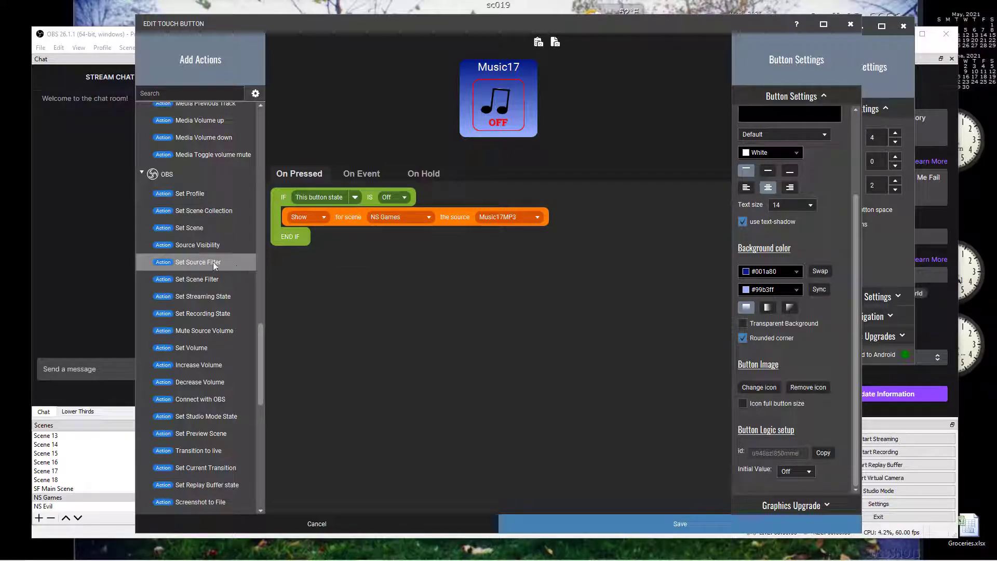
{"action": "scroll", "coordinate": [213, 262], "scroll_direction": "up", "scroll_amount": 4}
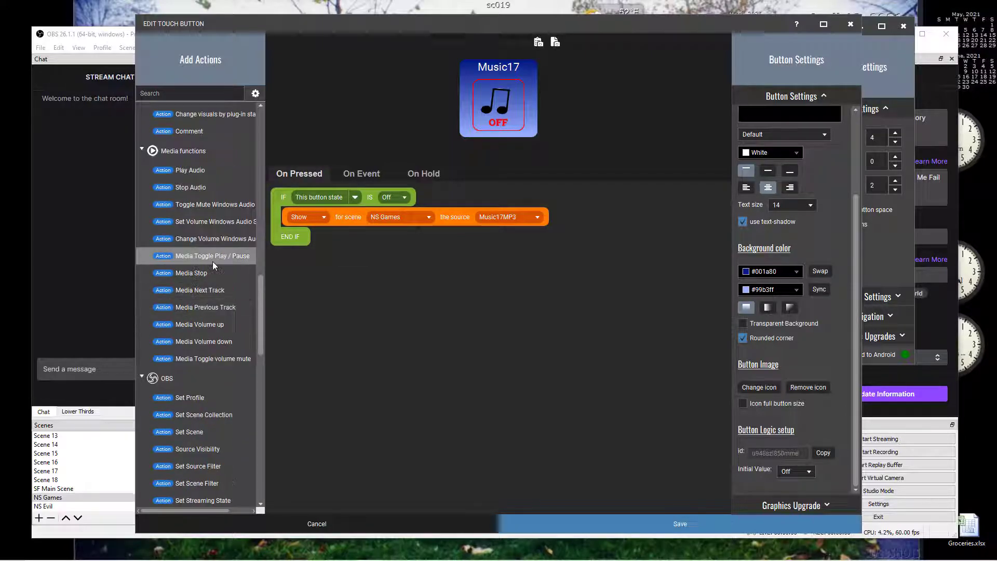
{"action": "scroll", "coordinate": [213, 261], "scroll_direction": "up", "scroll_amount": 3}
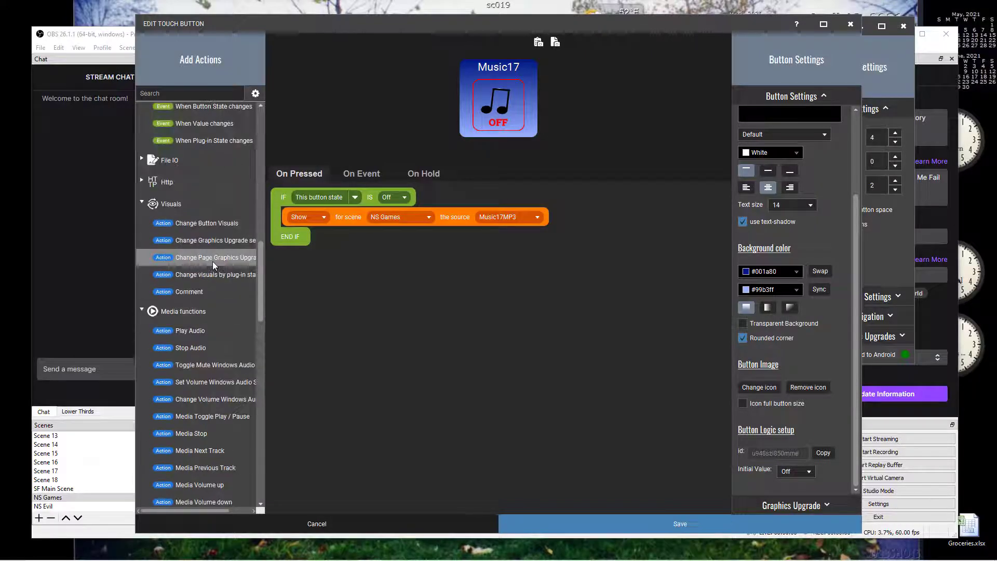
{"action": "scroll", "coordinate": [213, 263], "scroll_direction": "up", "scroll_amount": 5}
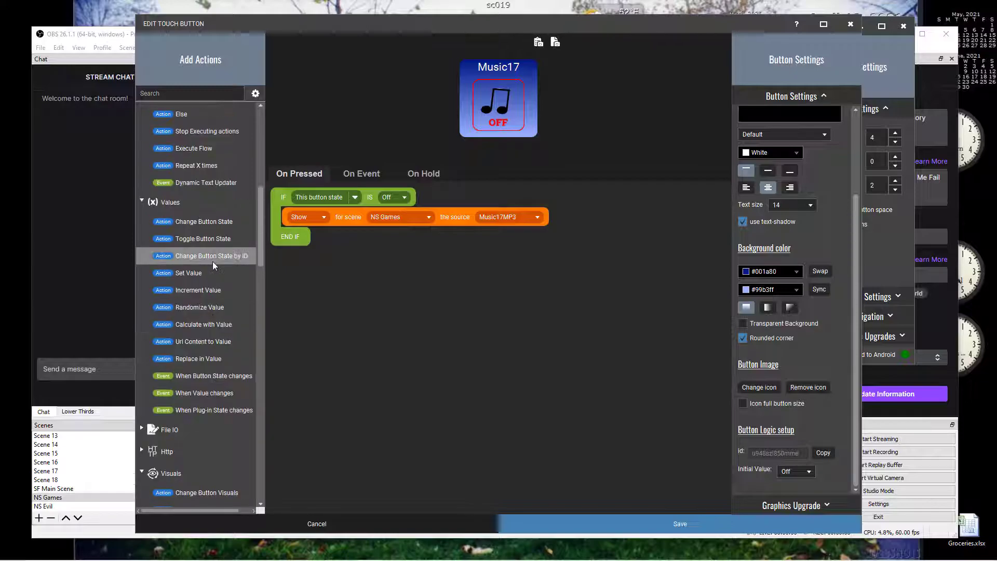
{"action": "left_click", "coordinate": [196, 241]}
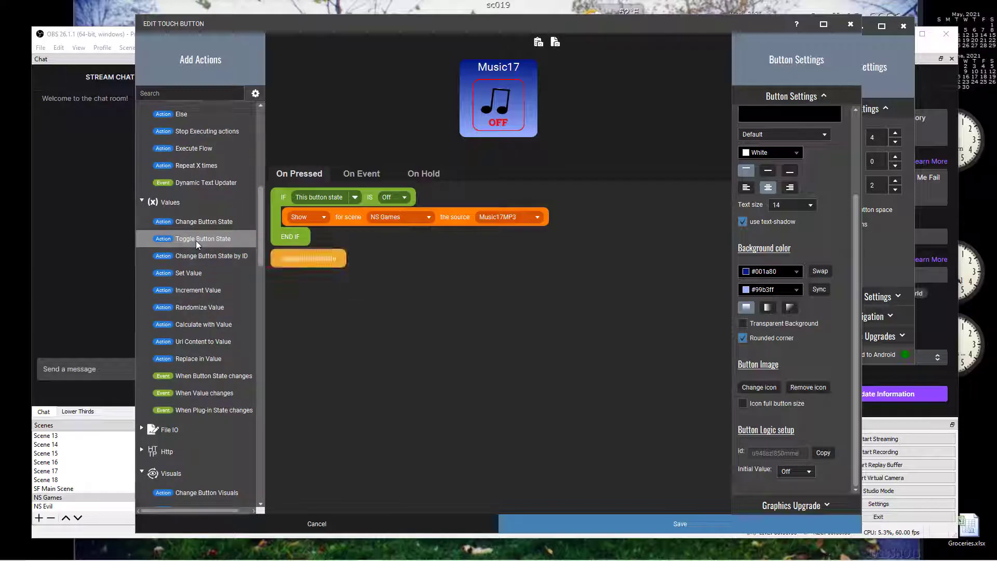
{"action": "right_click", "coordinate": [308, 260]}
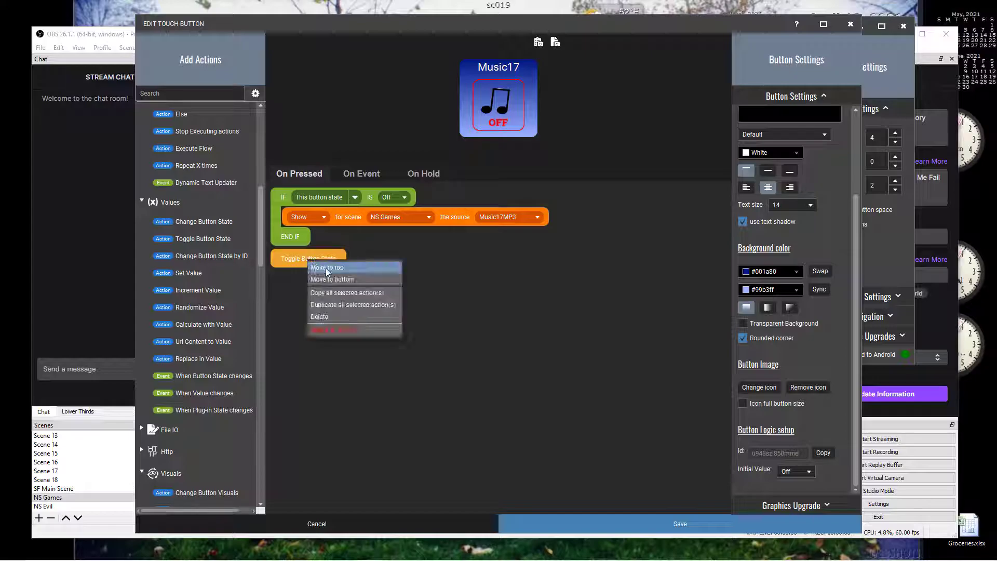
{"action": "left_click", "coordinate": [322, 317]}
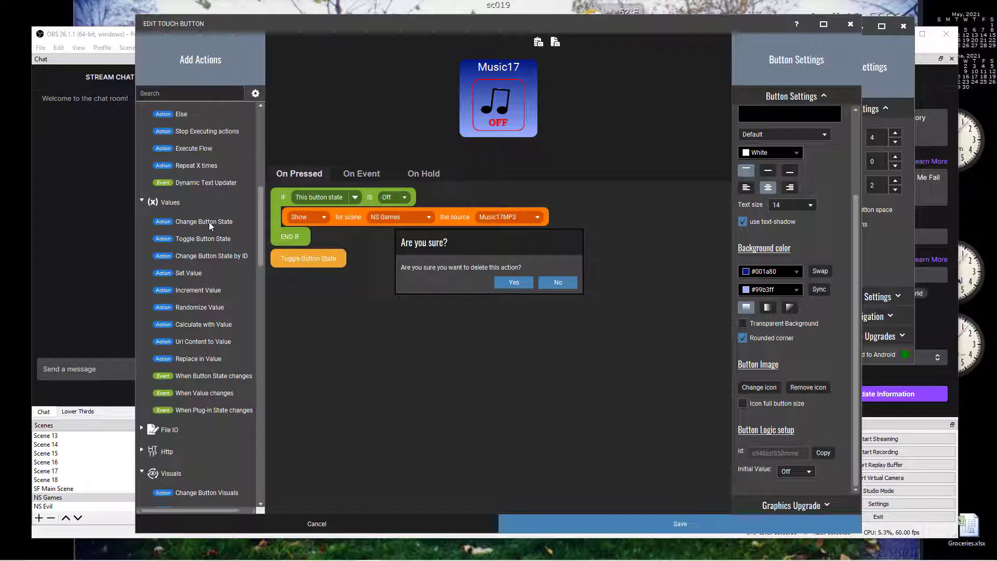
{"action": "left_click", "coordinate": [512, 283]}
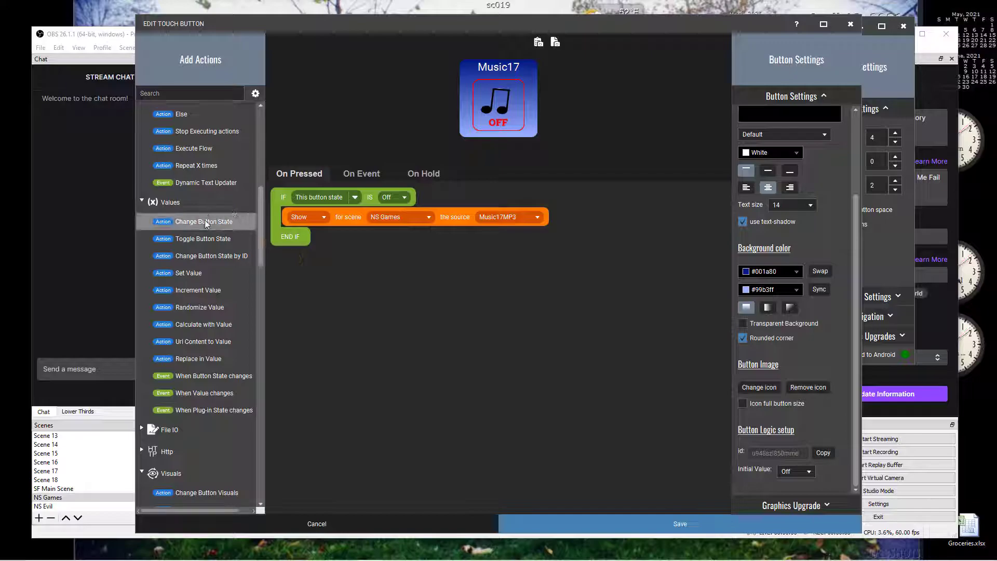
Add a Change Button State action set to On and place it inside the IF block below the Show action.
{"action": "left_click", "coordinate": [207, 222]}
{"action": "left_click", "coordinate": [366, 258]}
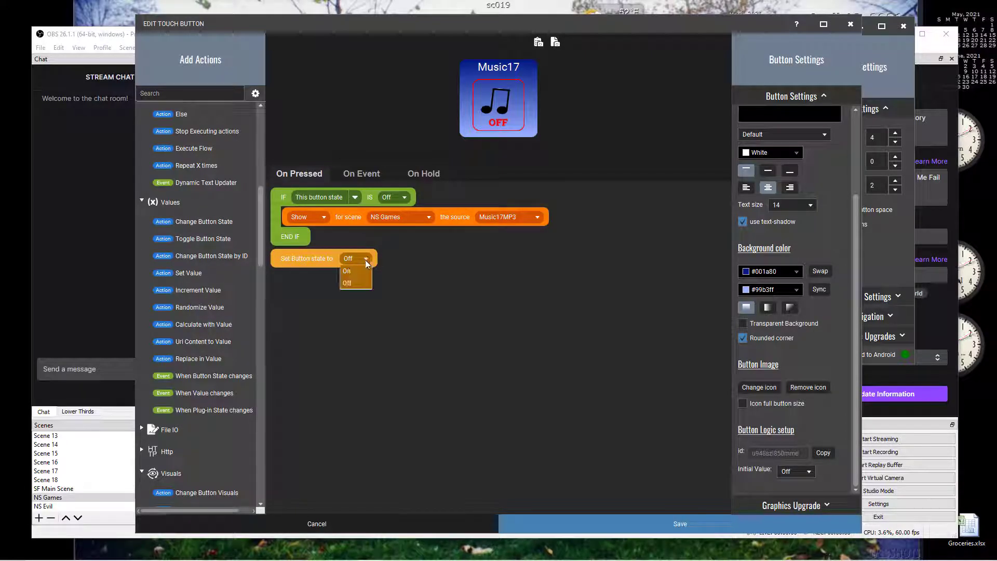
{"action": "left_click", "coordinate": [351, 269]}
{"action": "left_click_drag", "start_coordinate": [334, 250], "coordinate": [334, 240]}
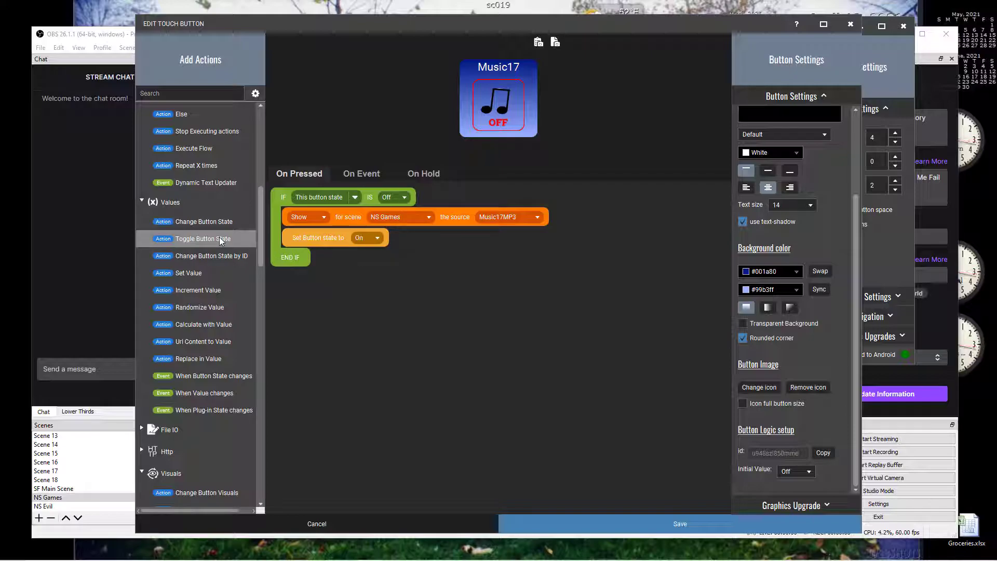
Add an Else branch to the IF block, below the Set Button State action.
{"action": "scroll", "coordinate": [219, 237], "scroll_direction": "down", "scroll_amount": 2}
{"action": "scroll", "coordinate": [220, 237], "scroll_direction": "down", "scroll_amount": 2}
{"action": "scroll", "coordinate": [220, 237], "scroll_direction": "up", "scroll_amount": 6}
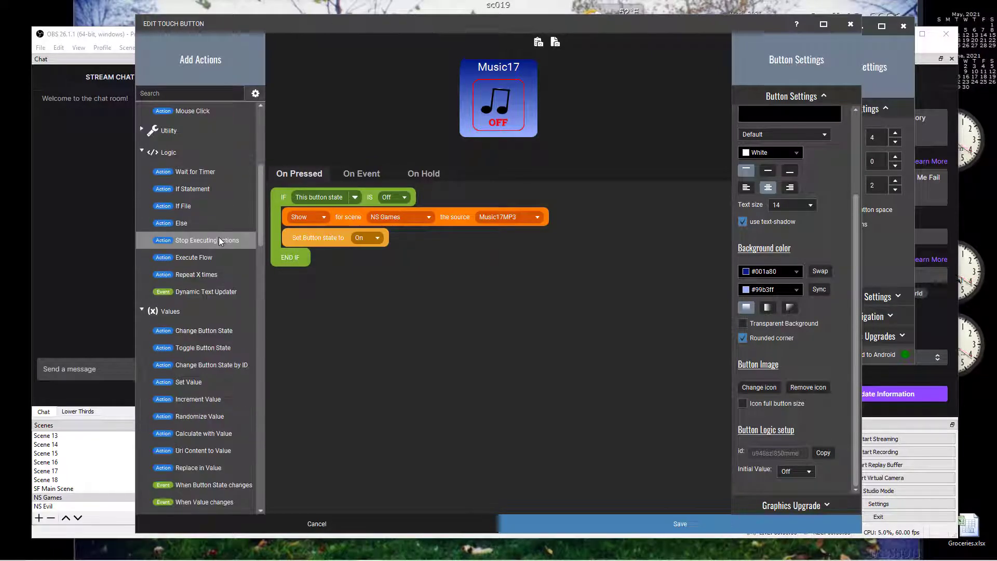
{"action": "left_click_drag", "start_coordinate": [185, 222], "coordinate": [303, 257]}
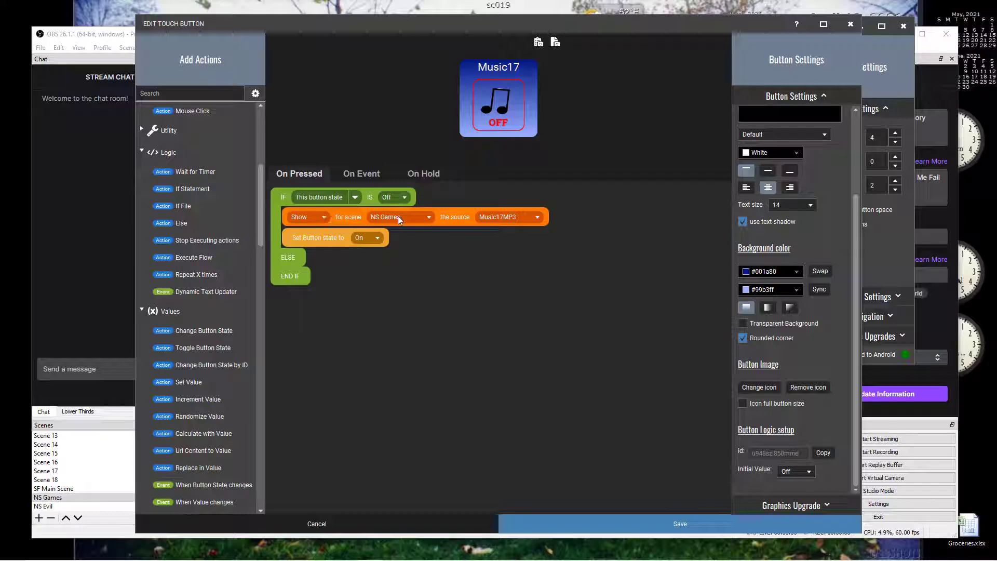
Add a second OBS Source Visibility action to the On Pressed actions and set it to Hide.
{"action": "scroll", "coordinate": [197, 279], "scroll_direction": "down", "scroll_amount": 5}
{"action": "scroll", "coordinate": [198, 279], "scroll_direction": "down", "scroll_amount": 8}
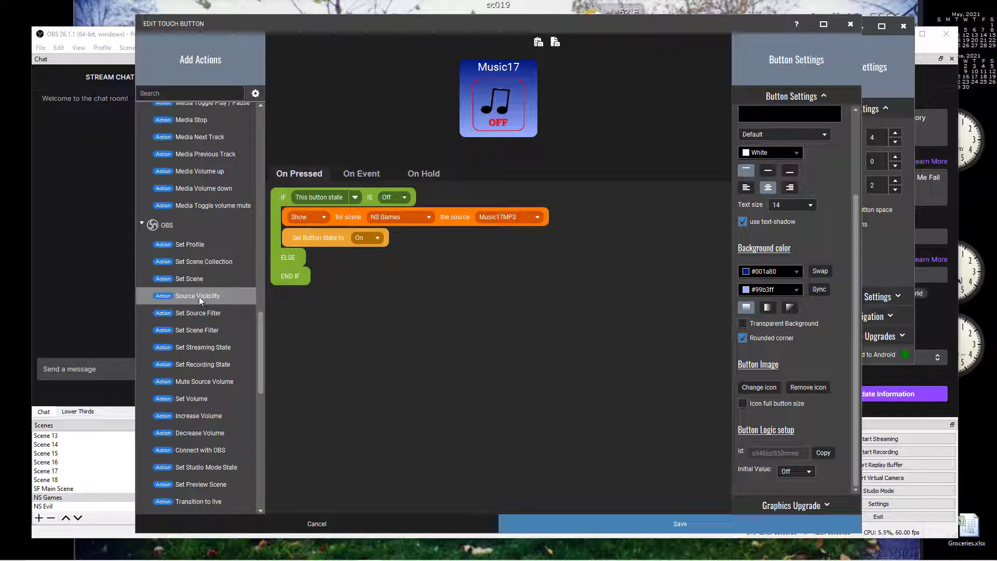
{"action": "left_click", "coordinate": [199, 297]}
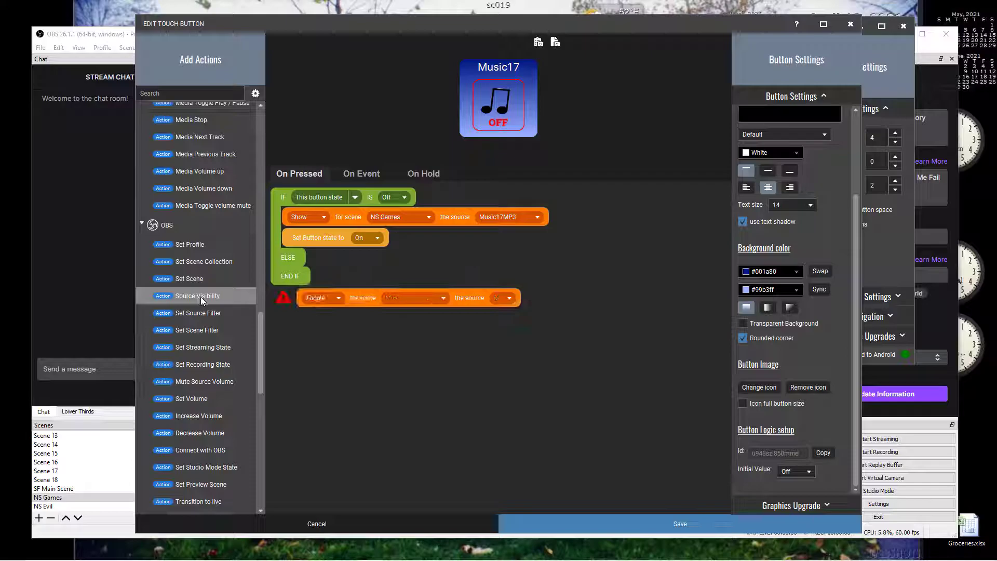
{"action": "left_click", "coordinate": [337, 298]}
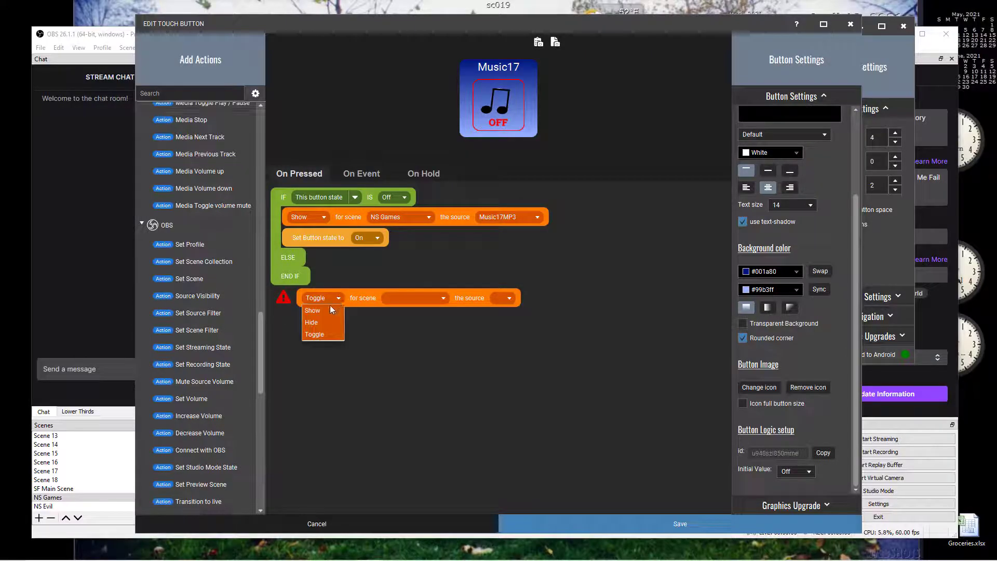
{"action": "left_click", "coordinate": [317, 322]}
Target the Hide action at scene NS Games and source Music17MP3, and move it inside the ELSE branch.
{"action": "left_click", "coordinate": [444, 300]}
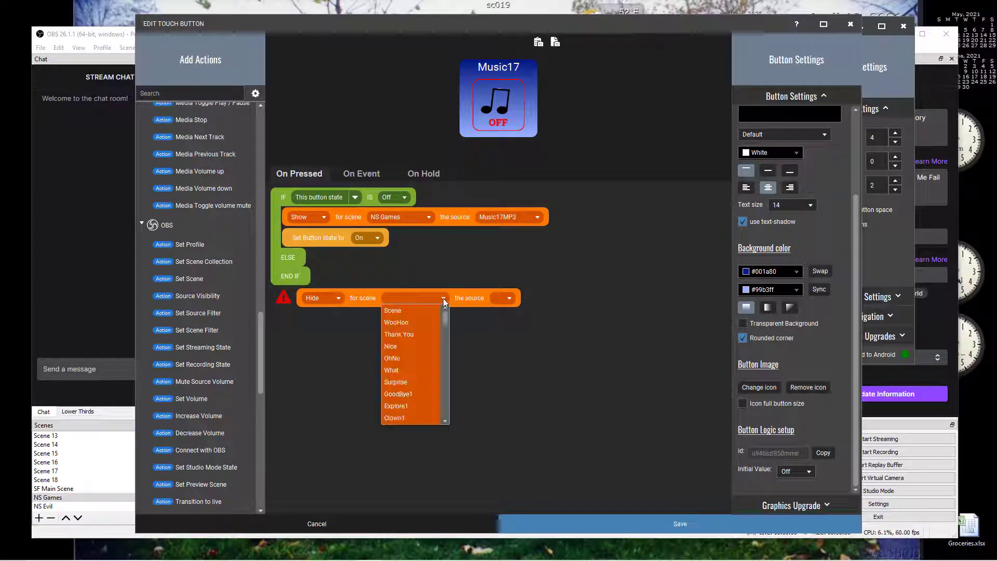
{"action": "left_click_drag", "start_coordinate": [444, 312], "coordinate": [447, 369]}
{"action": "left_click", "coordinate": [402, 373]}
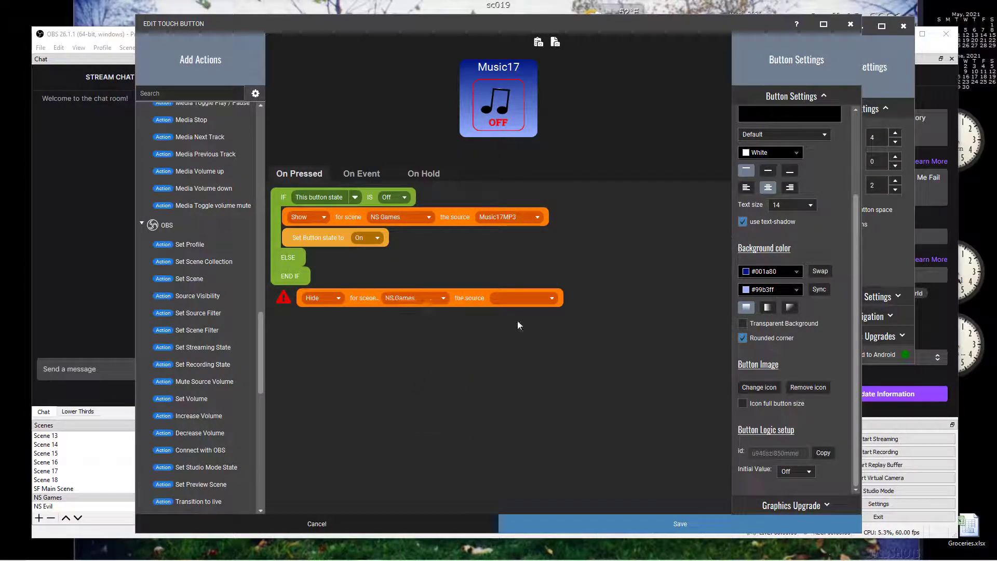
{"action": "left_click", "coordinate": [551, 298]}
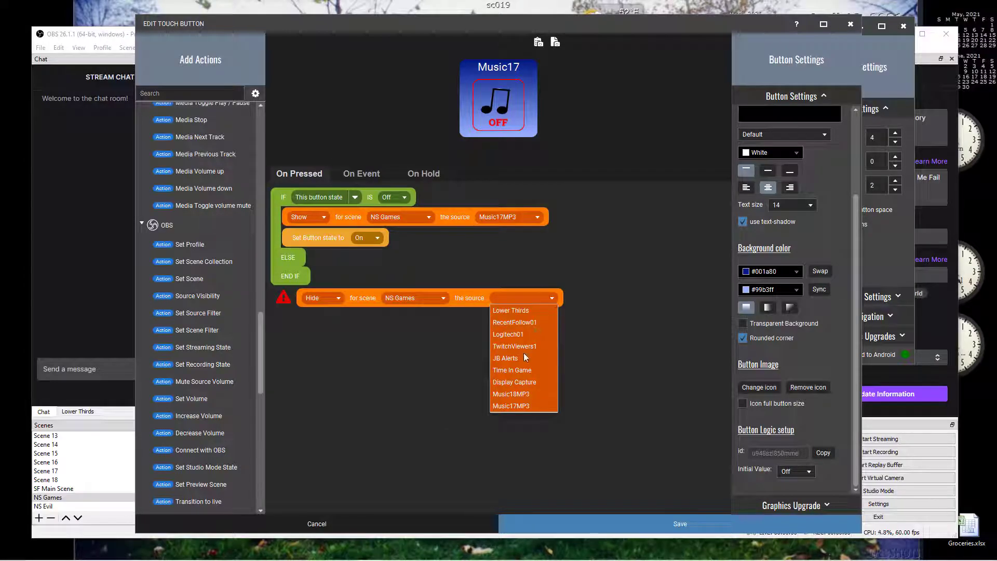
{"action": "left_click", "coordinate": [513, 406]}
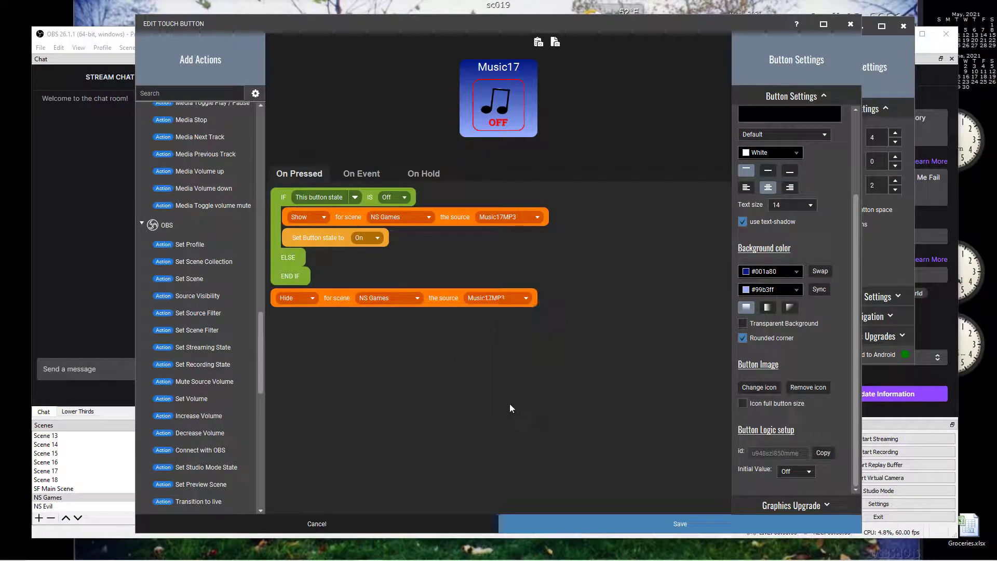
{"action": "left_click_drag", "start_coordinate": [348, 301], "coordinate": [351, 275]}
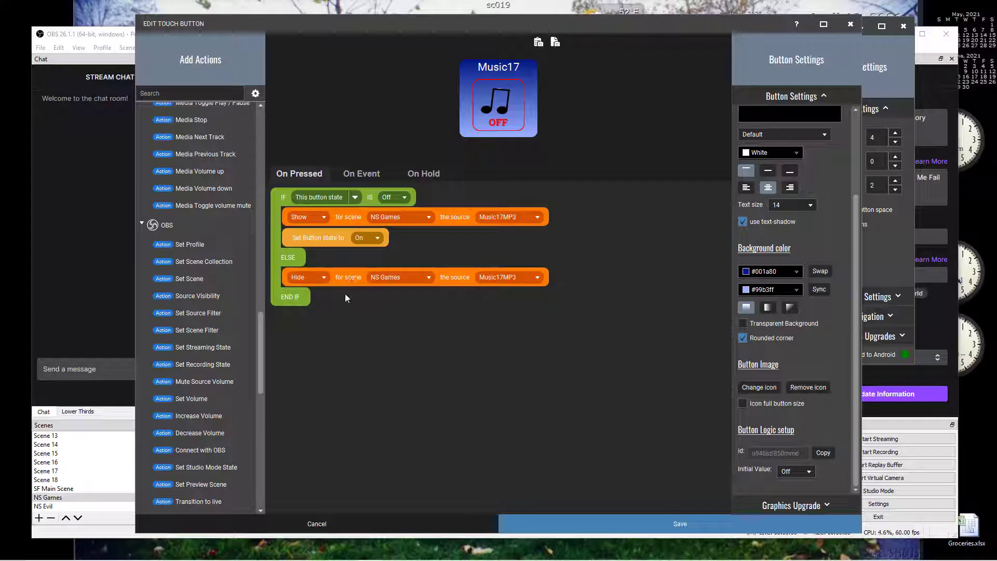
Add a Change Button State action set to Off below the Hide action in the ELSE branch.
{"action": "scroll", "coordinate": [224, 241], "scroll_direction": "up", "scroll_amount": 5}
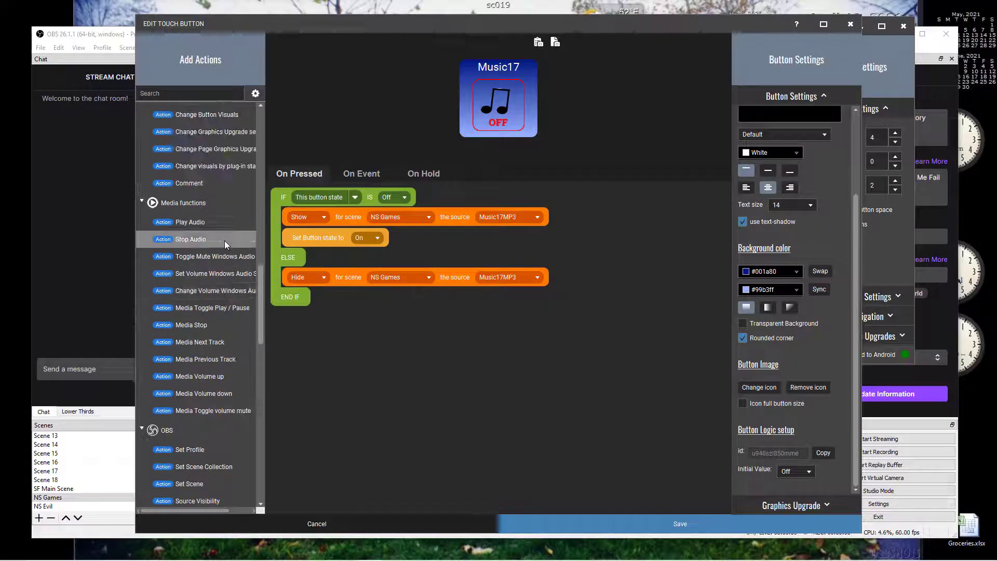
{"action": "scroll", "coordinate": [224, 241], "scroll_direction": "up", "scroll_amount": 3}
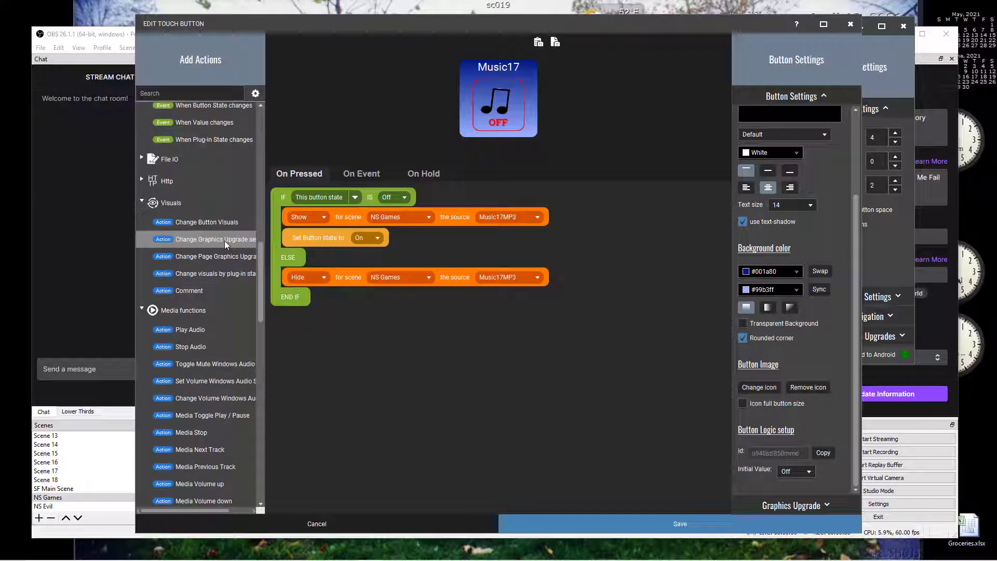
{"action": "scroll", "coordinate": [225, 242], "scroll_direction": "up", "scroll_amount": 18}
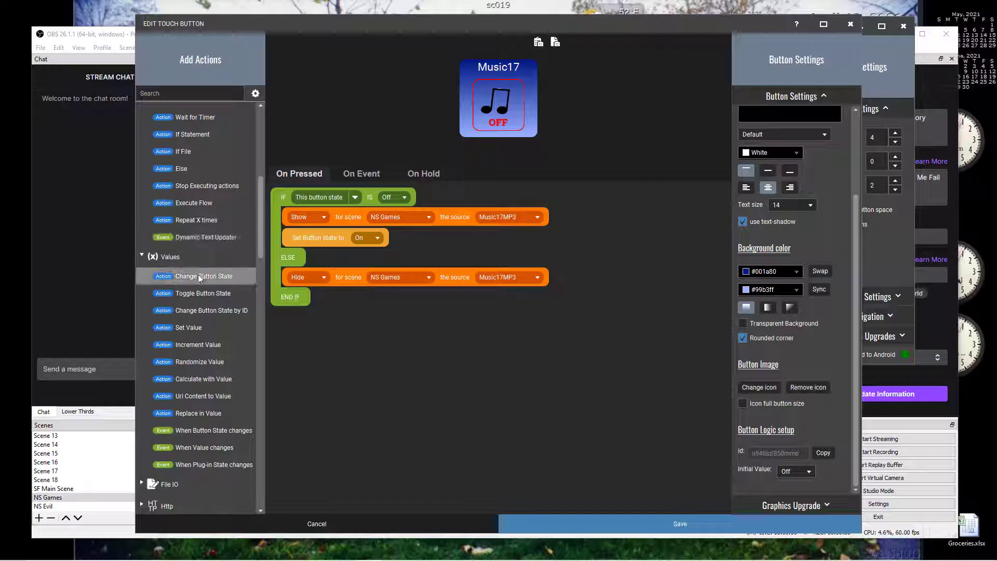
{"action": "left_click_drag", "start_coordinate": [199, 278], "coordinate": [333, 302]}
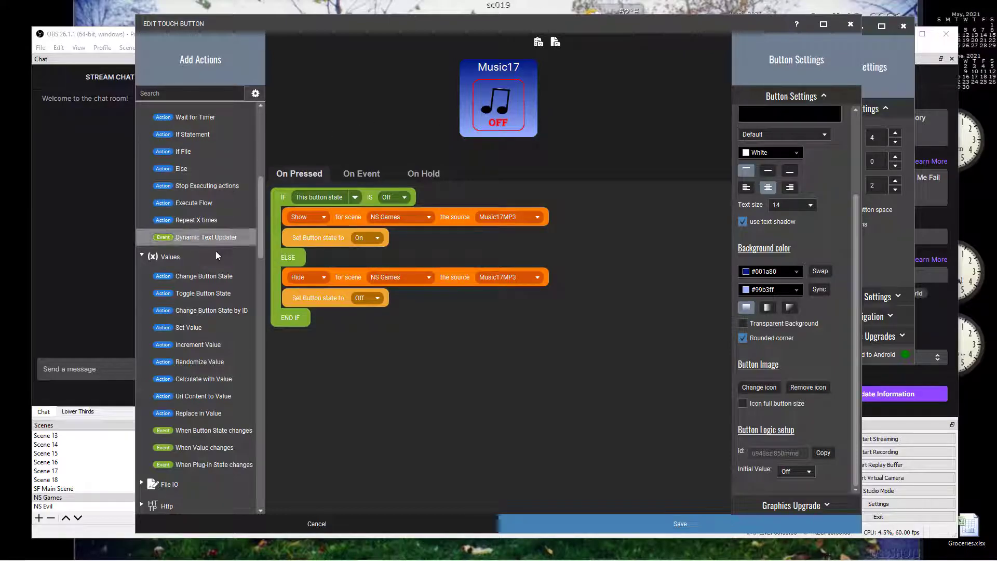
Add a Change Button Visuals action that changes the icon to Music01 ON.png, placed directly below the Show action in the IF branch.
{"action": "scroll", "coordinate": [206, 295], "scroll_direction": "up", "scroll_amount": 1}
{"action": "scroll", "coordinate": [207, 295], "scroll_direction": "down", "scroll_amount": 4}
{"action": "scroll", "coordinate": [207, 295], "scroll_direction": "down", "scroll_amount": 2}
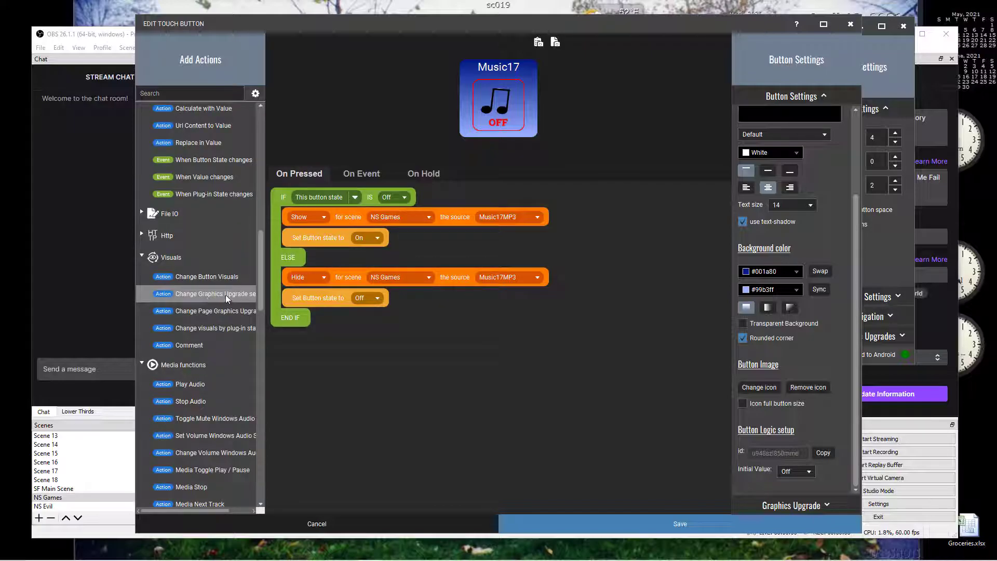
{"action": "double_click", "coordinate": [207, 277]}
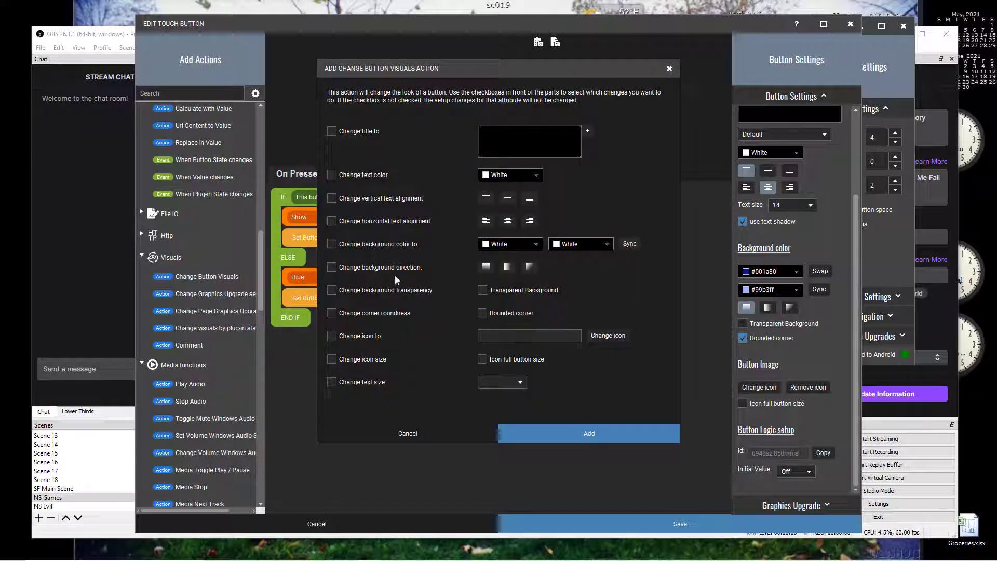
{"action": "left_click", "coordinate": [603, 338]}
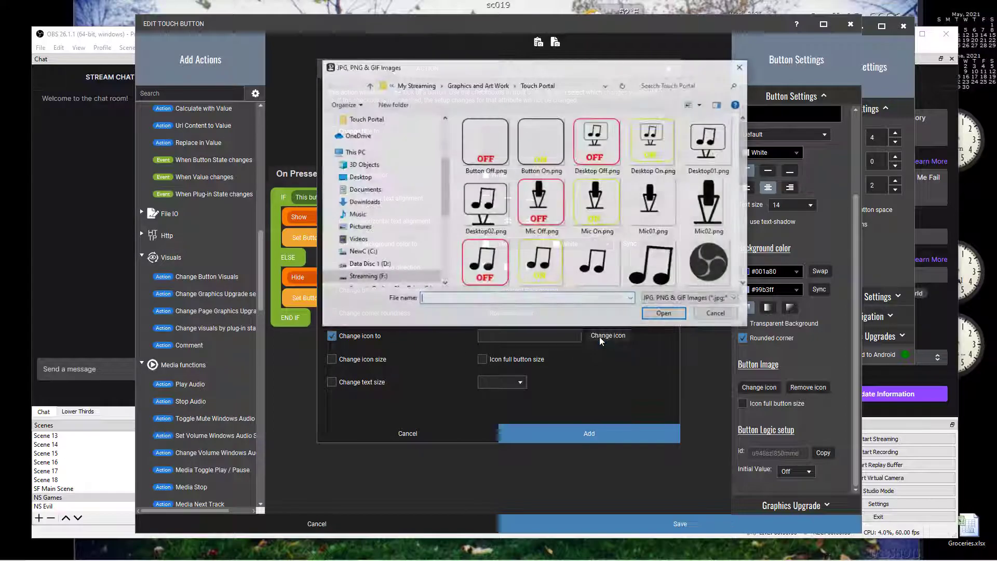
{"action": "left_click", "coordinate": [541, 149]}
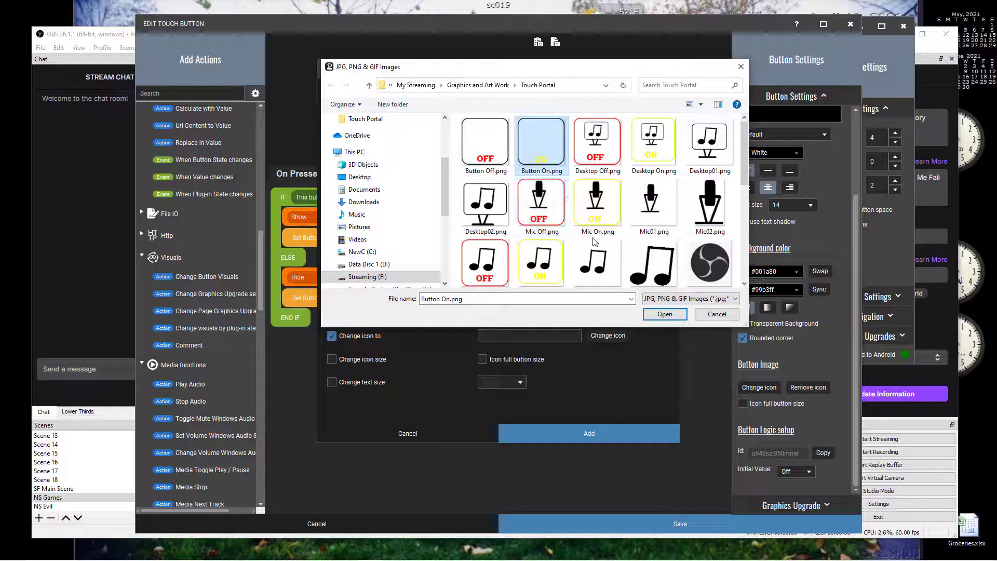
{"action": "left_click", "coordinate": [543, 263]}
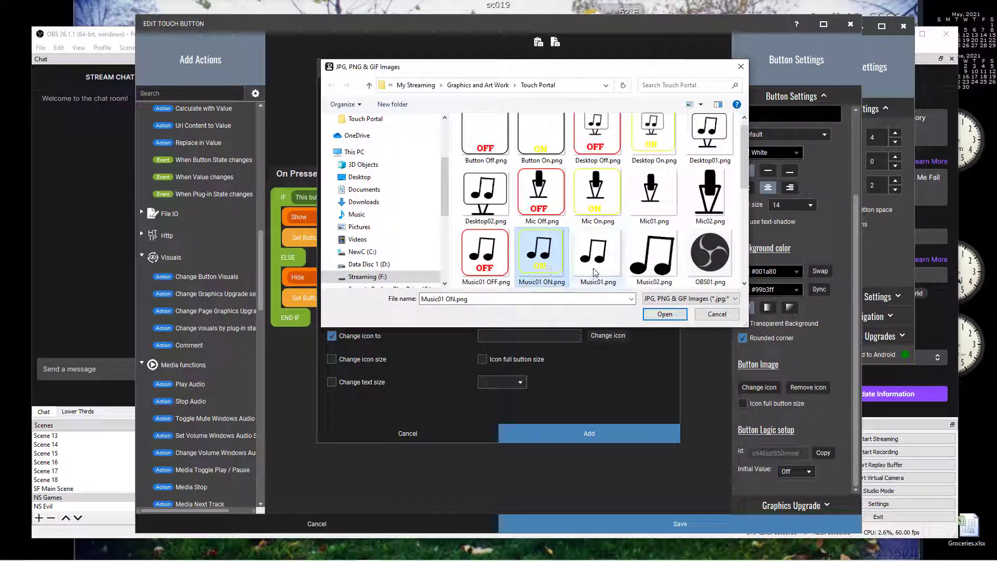
{"action": "left_click", "coordinate": [668, 314]}
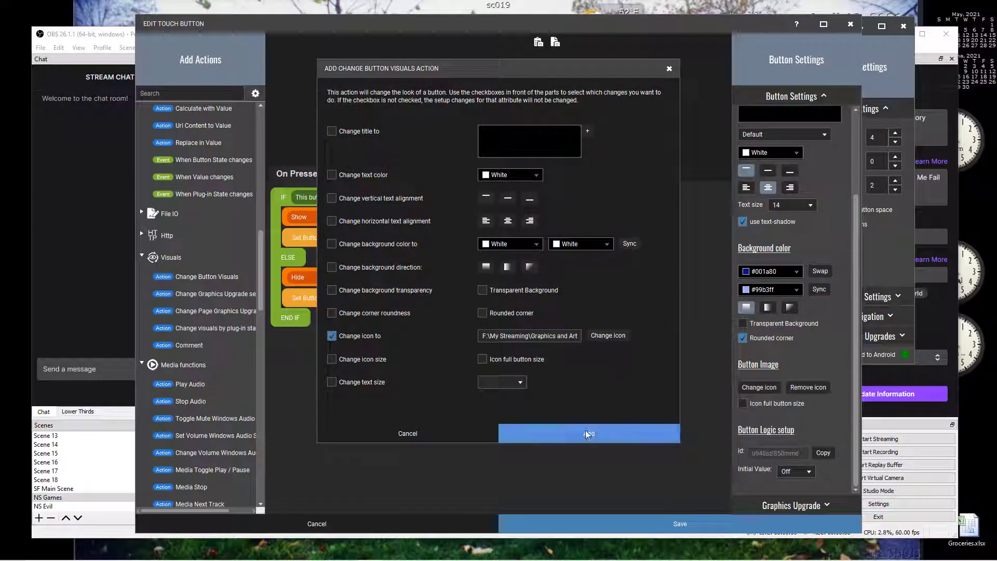
{"action": "left_click", "coordinate": [586, 432]}
{"action": "left_click_drag", "start_coordinate": [362, 268], "coordinate": [361, 239]}
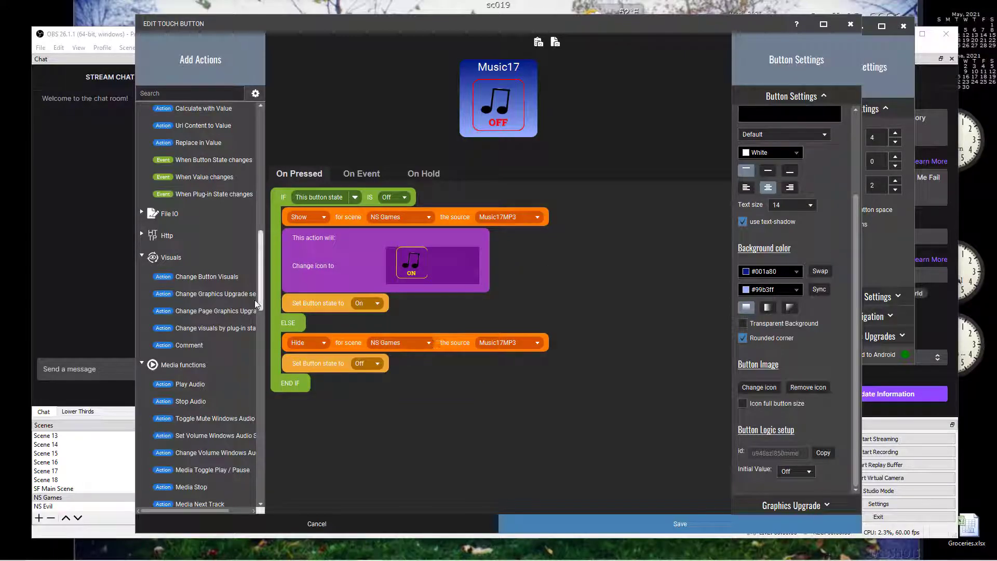
Add a Change Button Visuals action that changes the icon to Music01 OFF.png, placed directly below the Hide action in the ELSE branch.
{"action": "double_click", "coordinate": [201, 275]}
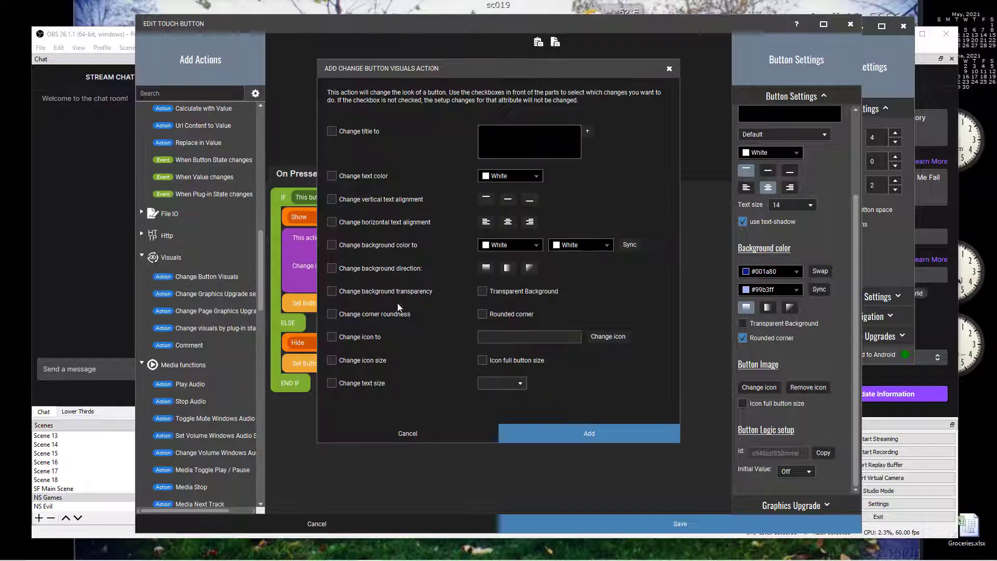
{"action": "left_click", "coordinate": [601, 336]}
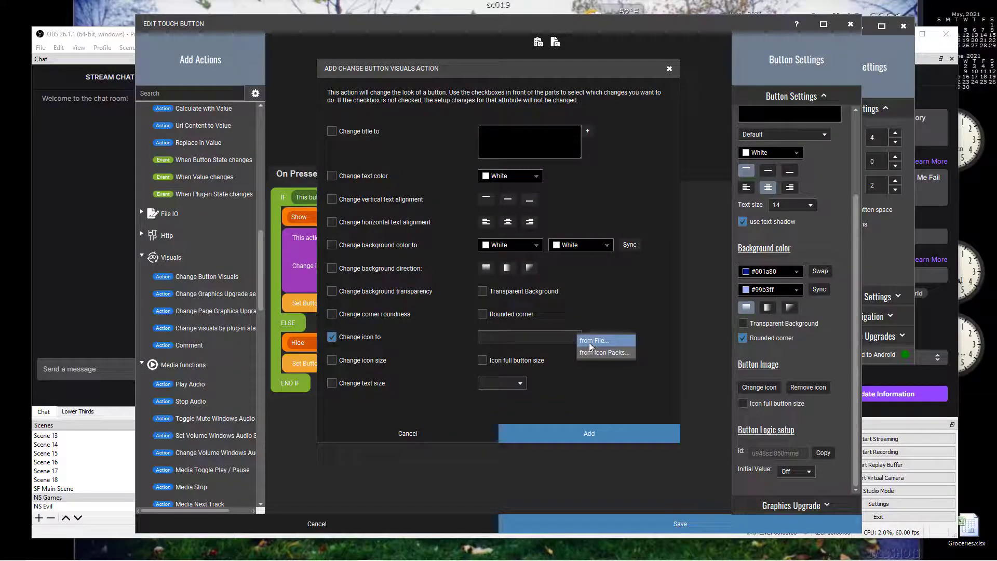
{"action": "left_click", "coordinate": [590, 343]}
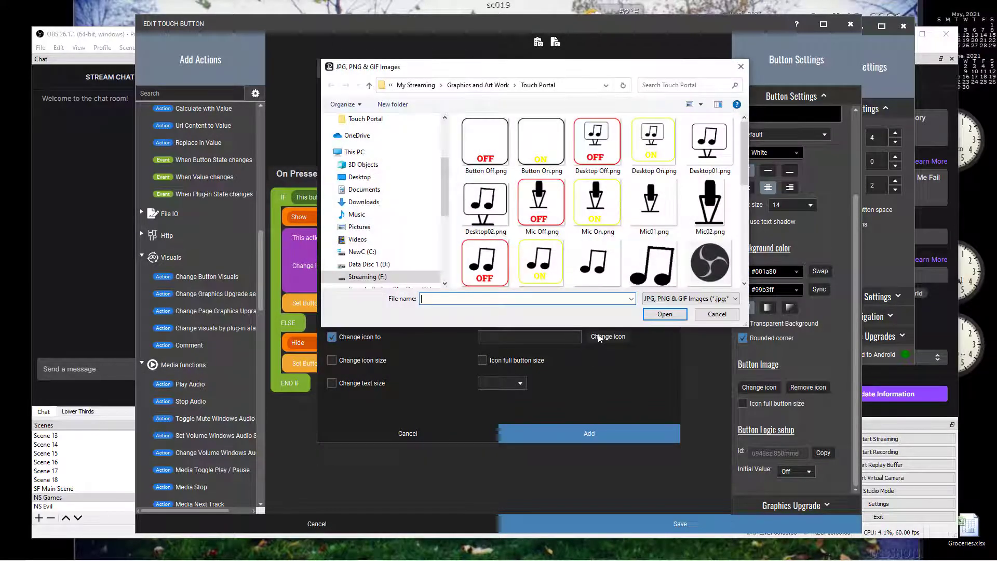
{"action": "left_click", "coordinate": [494, 270]}
{"action": "left_click", "coordinate": [664, 314]}
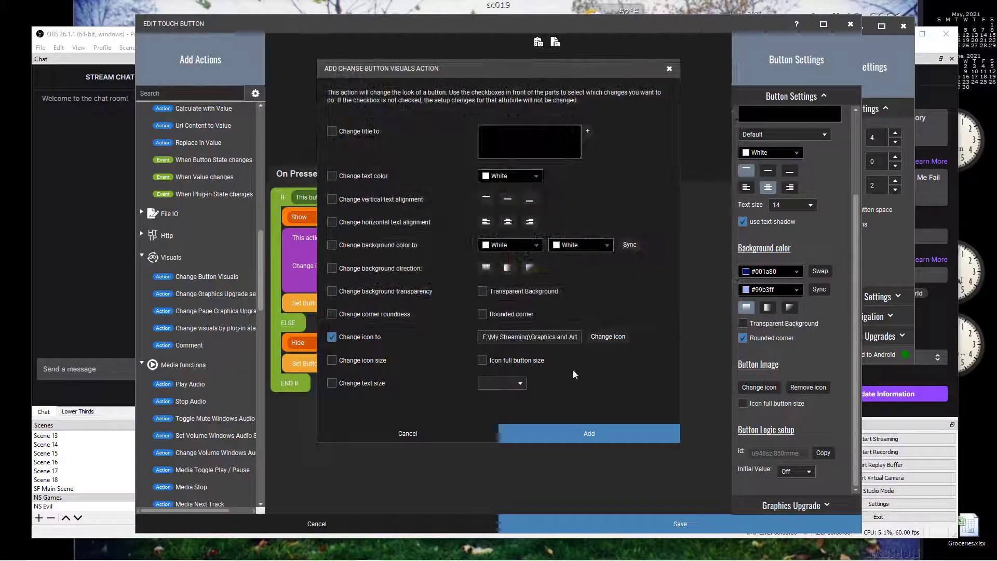
{"action": "left_click", "coordinate": [579, 427]}
{"action": "left_click_drag", "start_coordinate": [352, 405], "coordinate": [357, 369]}
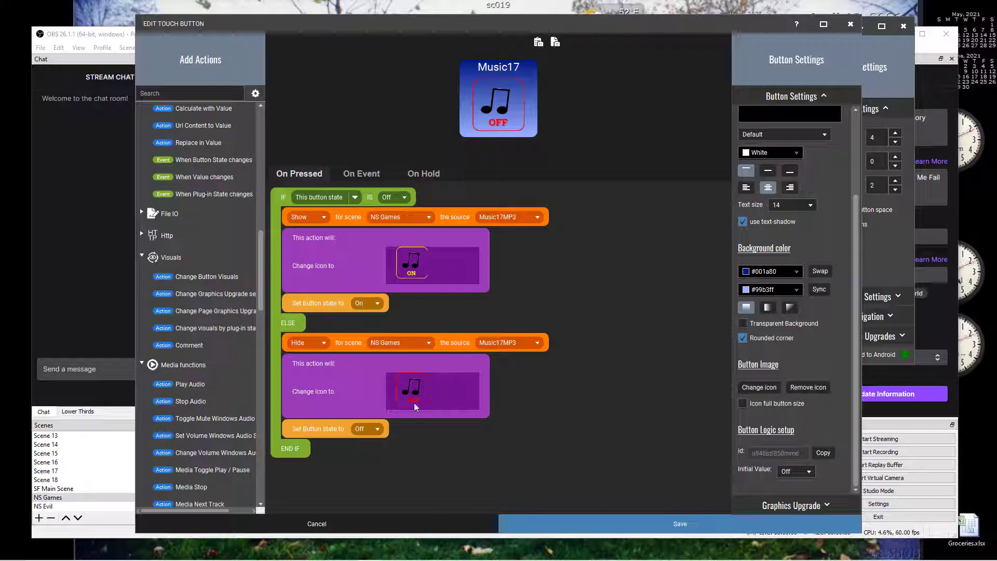
Save the Music17 button and move the Touch Portal window away from the OBS window.
{"action": "left_click", "coordinate": [685, 522]}
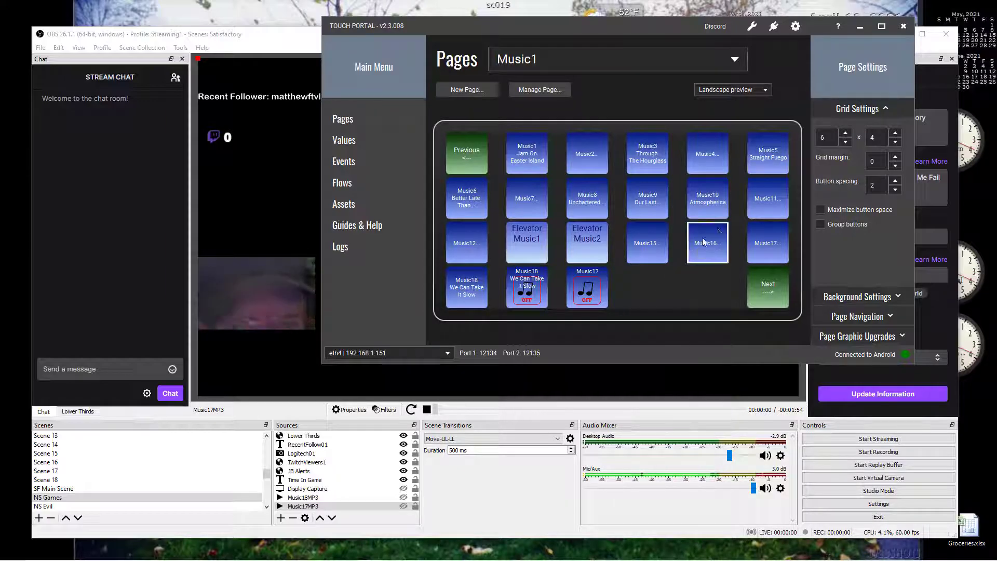
{"action": "left_click_drag", "start_coordinate": [607, 29], "coordinate": [996, 117]}
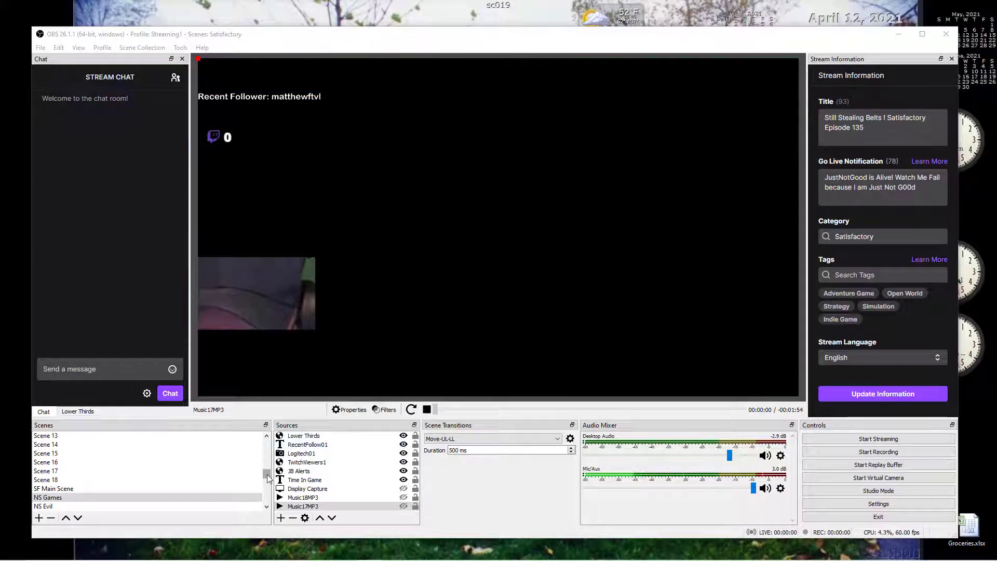
In OBS, activate the scene named Scene with no source selected, and lower the Music17MP3 volume to -12.7 dB.
{"action": "left_click_drag", "start_coordinate": [267, 474], "coordinate": [271, 434]}
{"action": "left_click", "coordinate": [95, 437]}
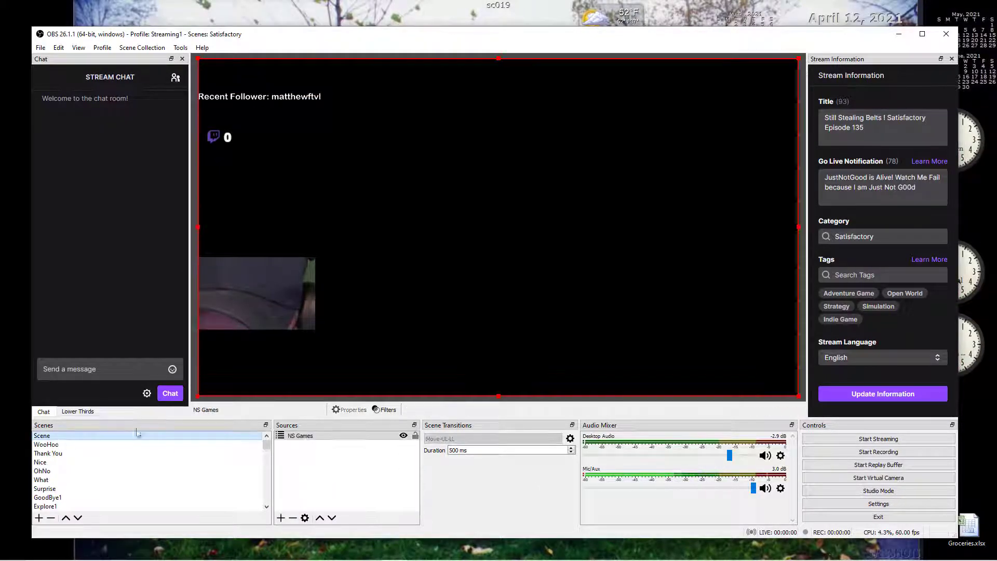
{"action": "left_click", "coordinate": [336, 492]}
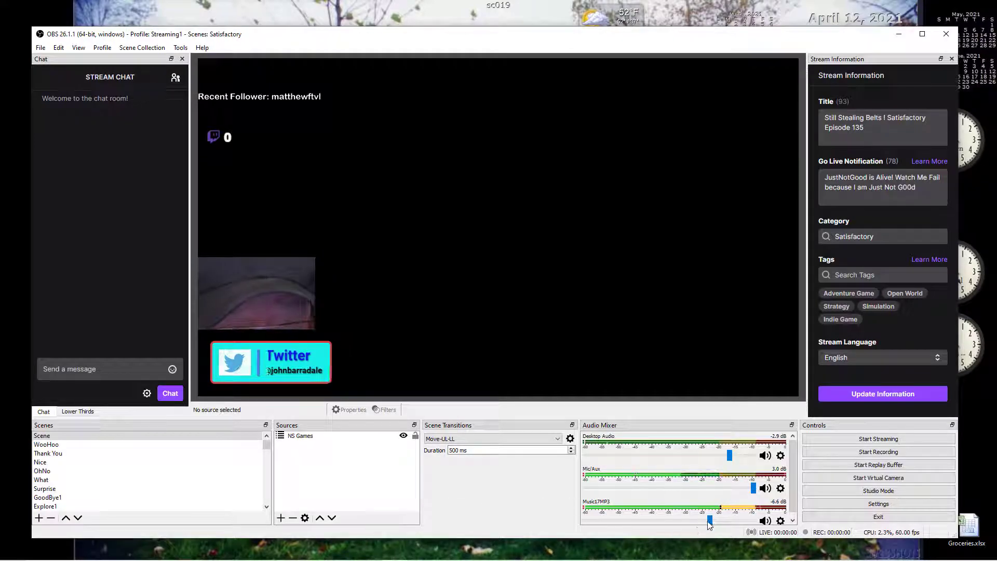
{"action": "left_click_drag", "start_coordinate": [710, 521], "coordinate": [688, 526]}
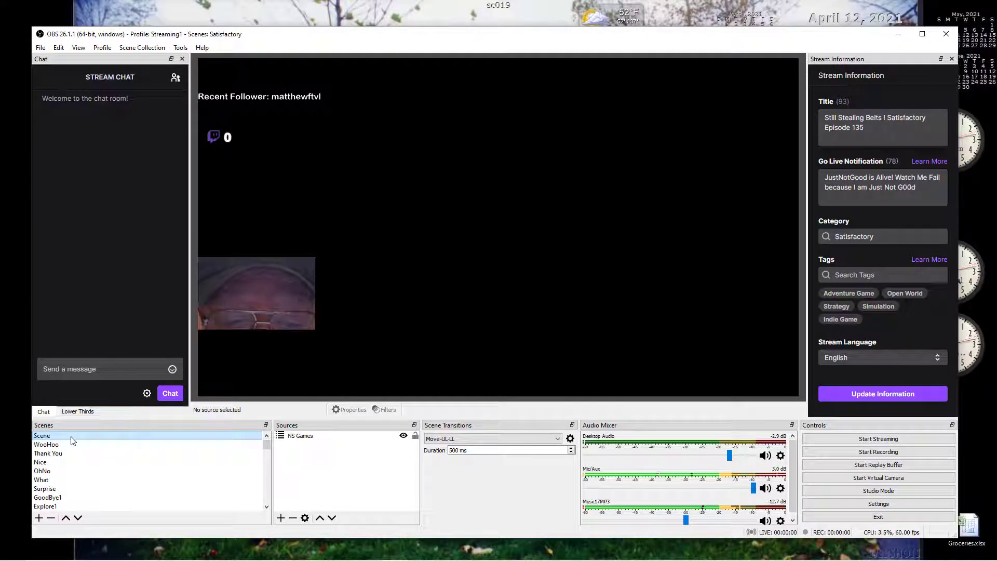
Test the music playback across scene changes by activating the WooHoo scene and the Nice scene.
{"action": "left_click", "coordinate": [55, 446]}
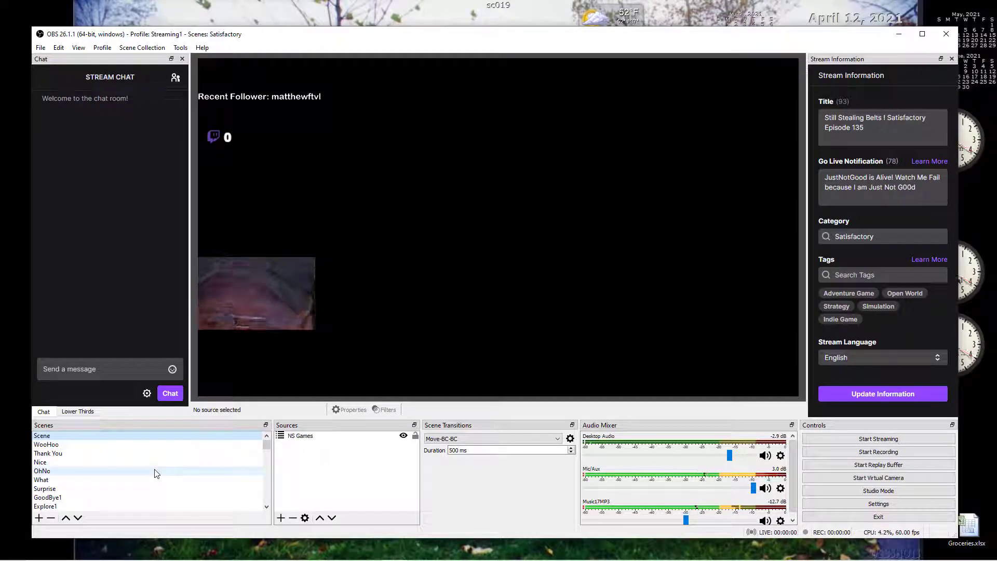
{"action": "left_click", "coordinate": [46, 463]}
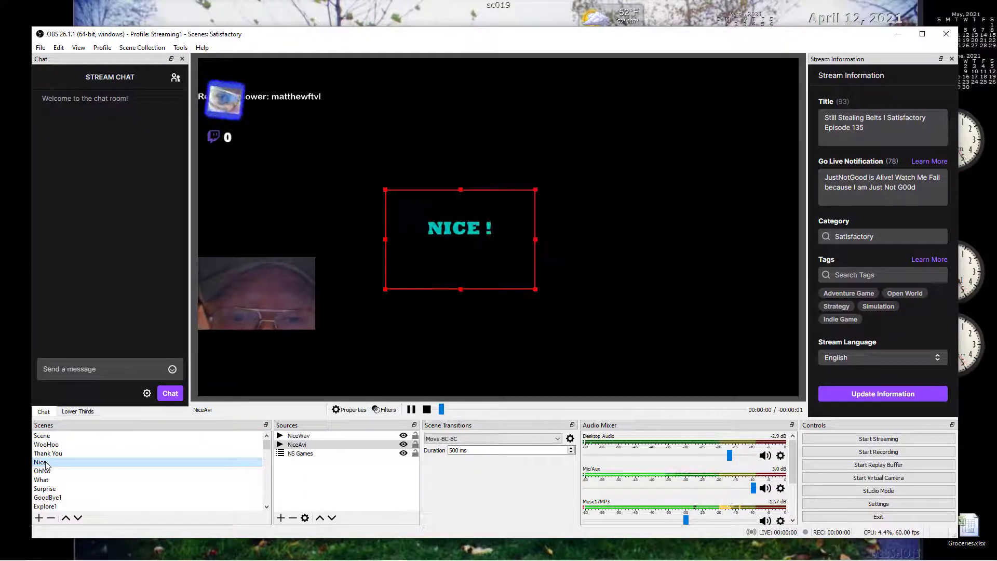